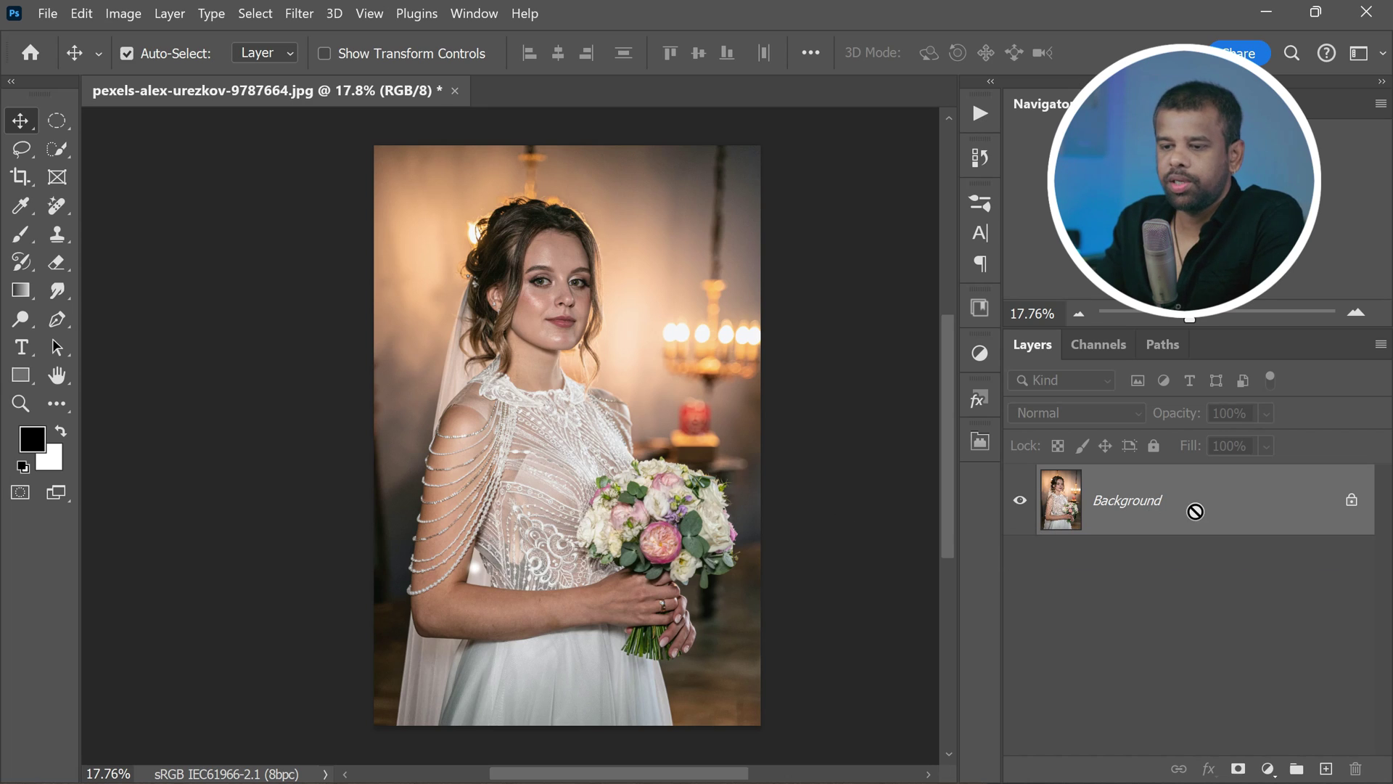
# - Duplicate the Background layer and apply a Lens Blur with a radius of 60 to the copy
pyautogui.hotkey('ctrl', 'j')
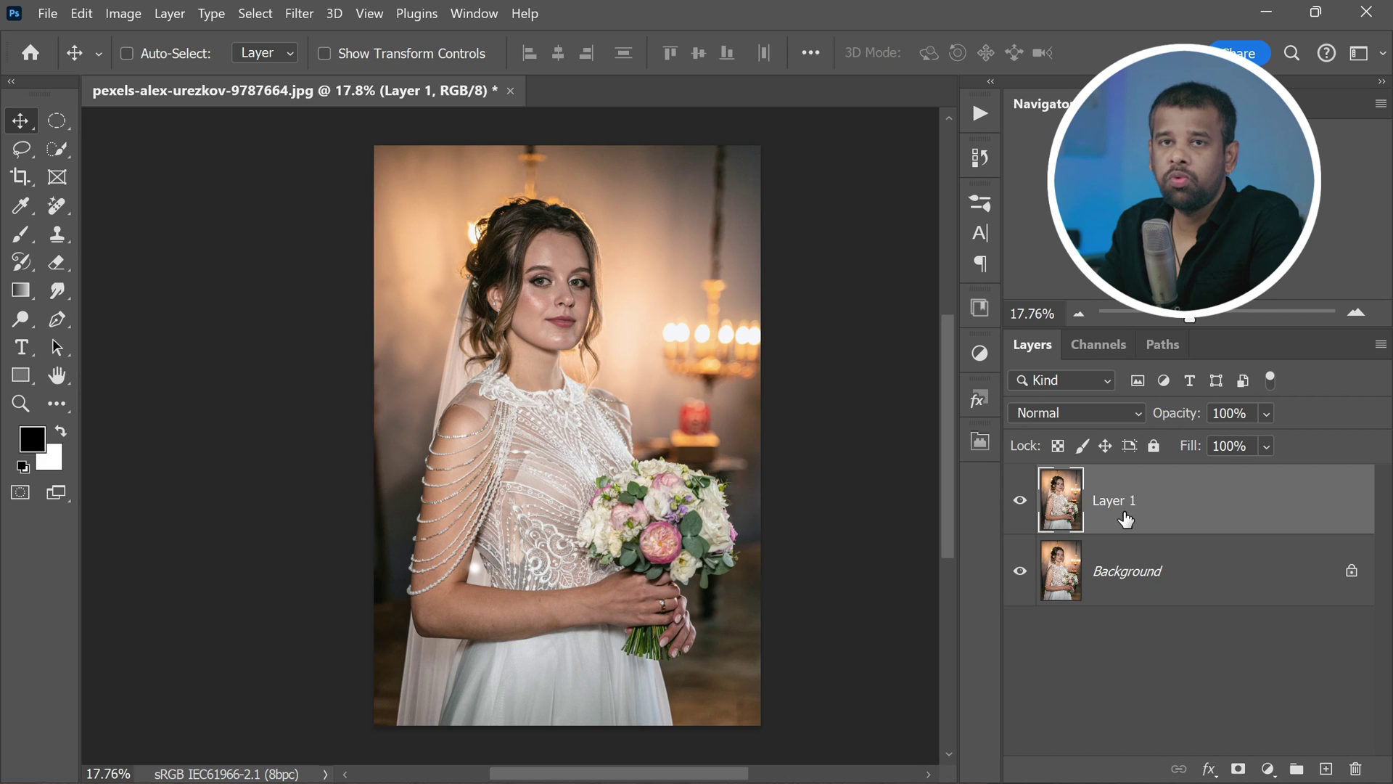
pyautogui.click(299, 15)
pyautogui.moveTo(414, 273)
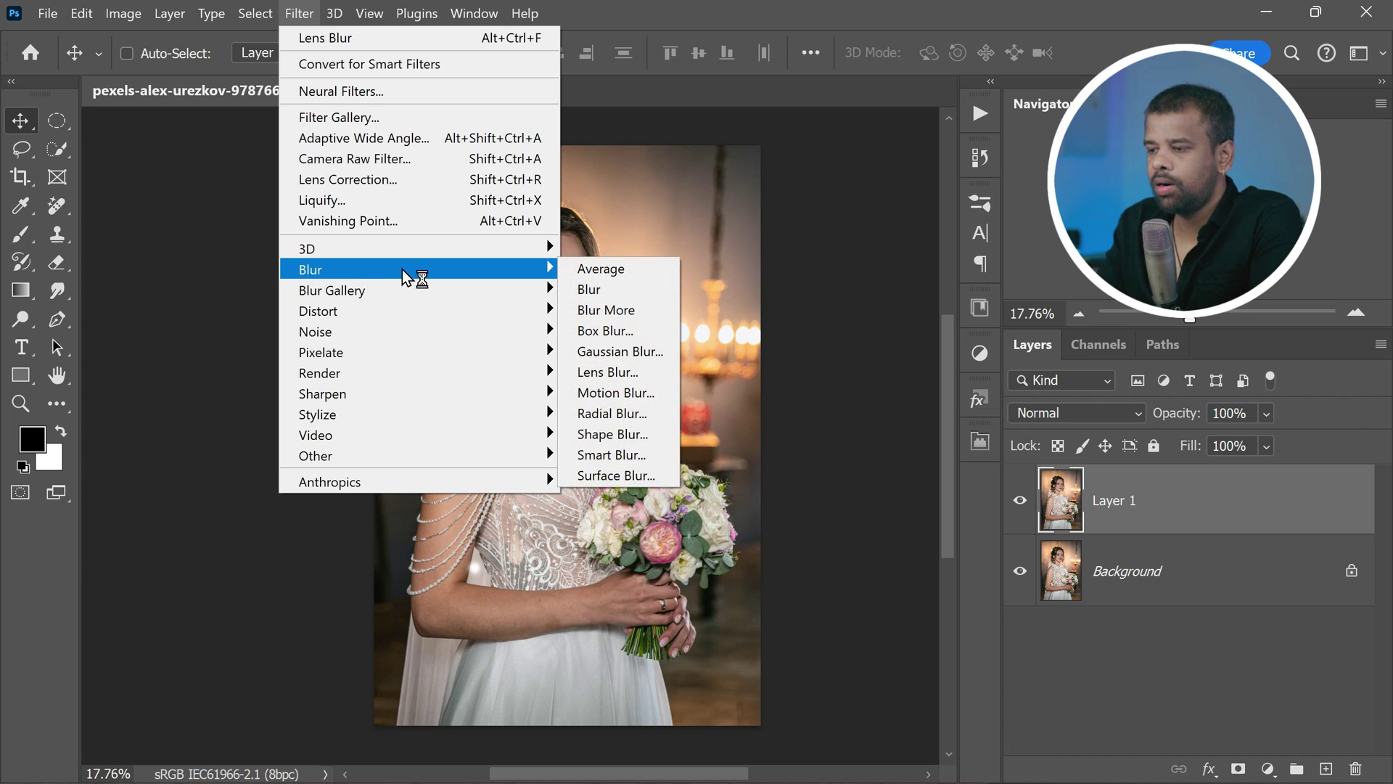
pyautogui.click(660, 373)
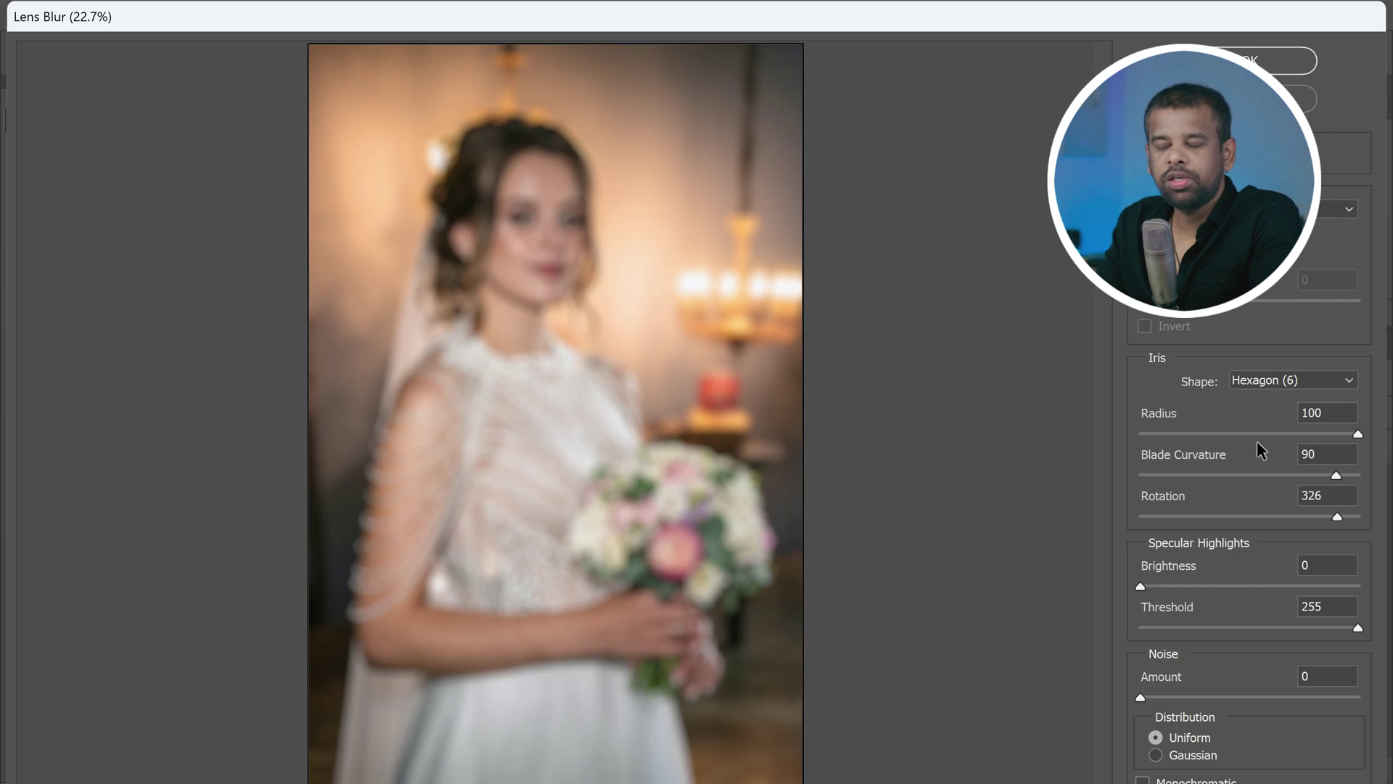
pyautogui.moveTo(1357, 434); pyautogui.dragTo(1276, 448)
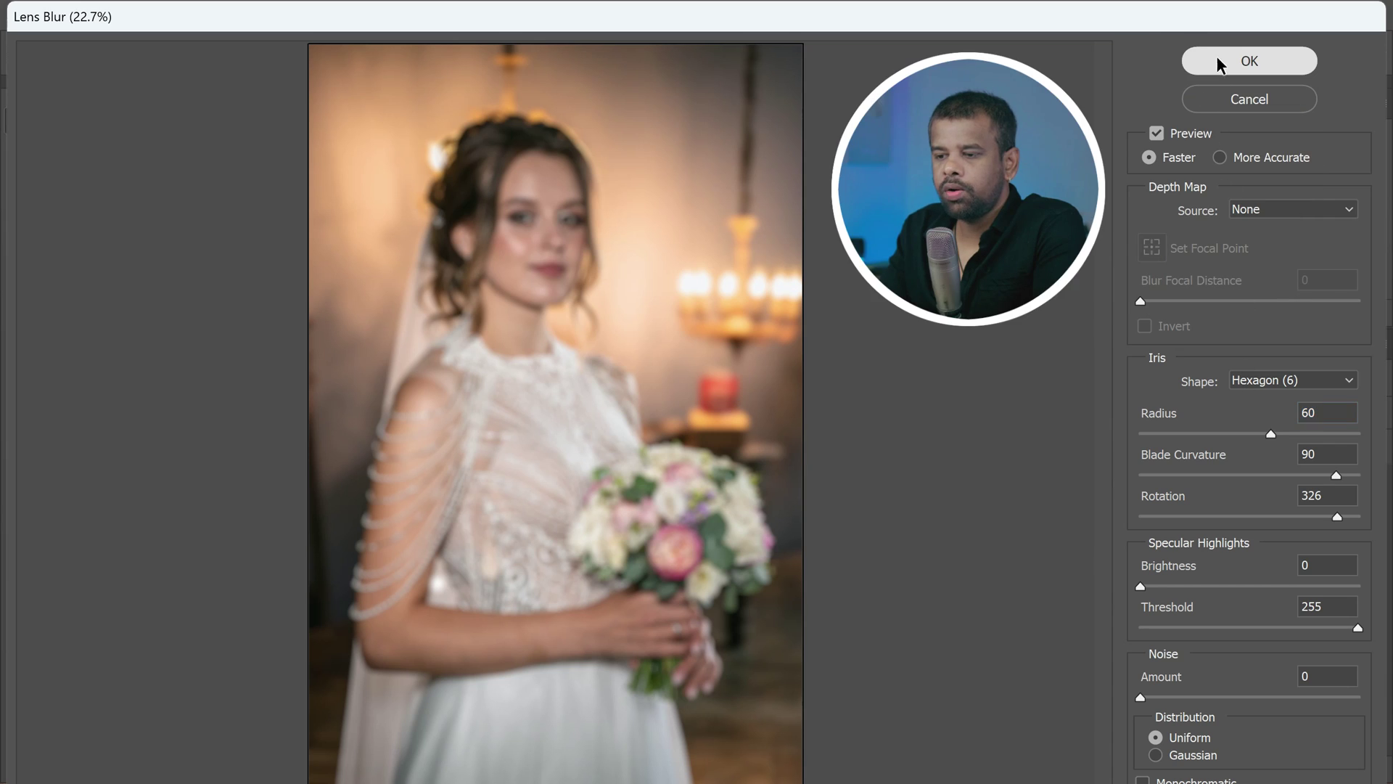
pyautogui.click(1187, 95)
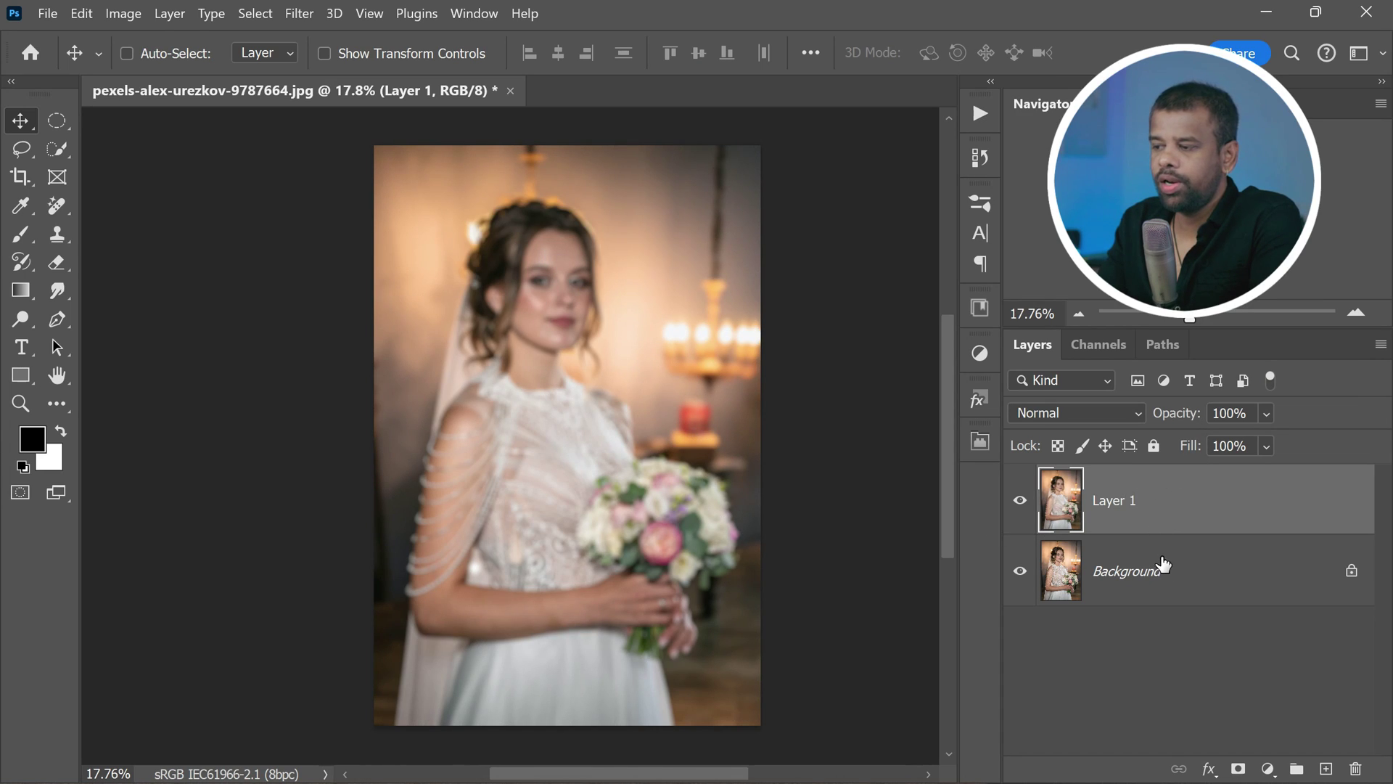
# - Lower the opacity of the blurred layer to 30% for a soft glow over the portrait
pyautogui.moveTo(1176, 423); pyautogui.dragTo(702, 479)
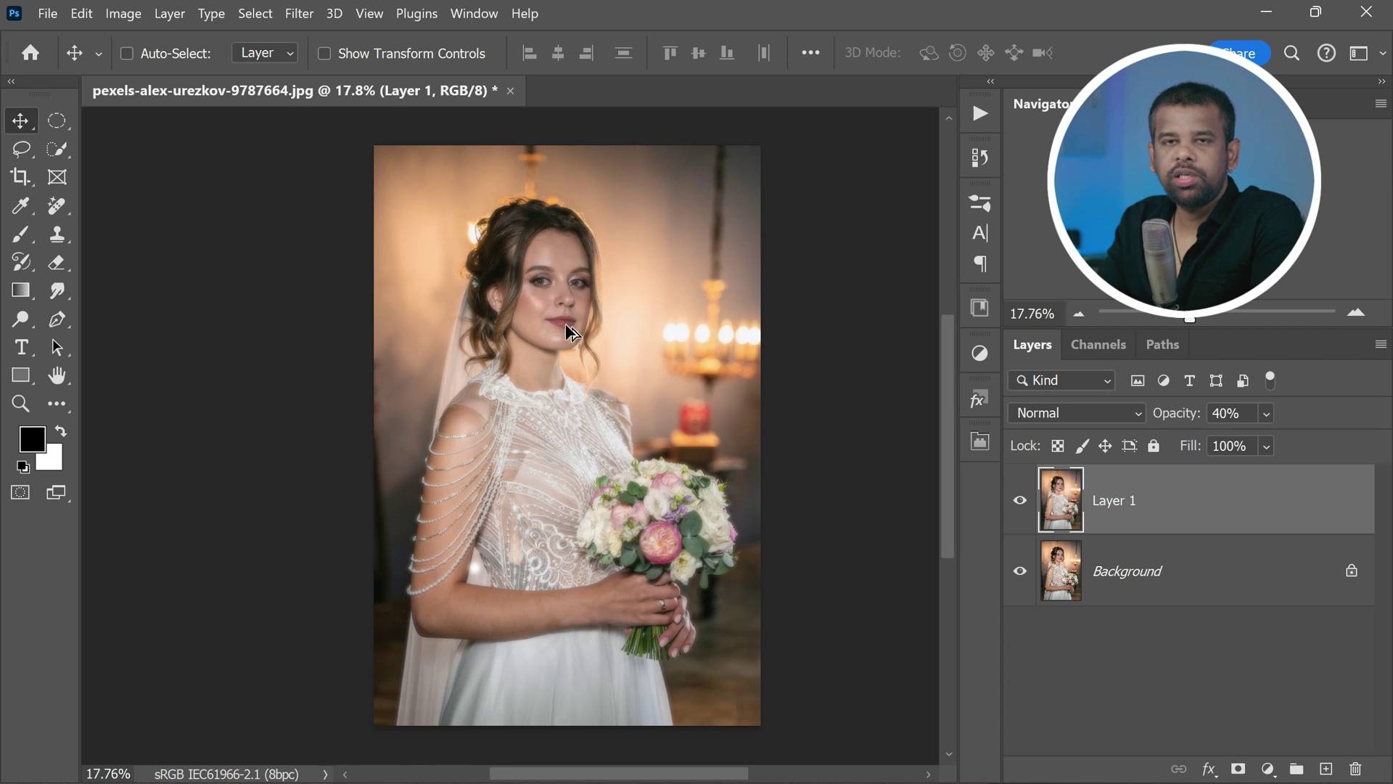
pyautogui.scroll(3, 569, 332)
pyautogui.scroll(1, 590, 533)
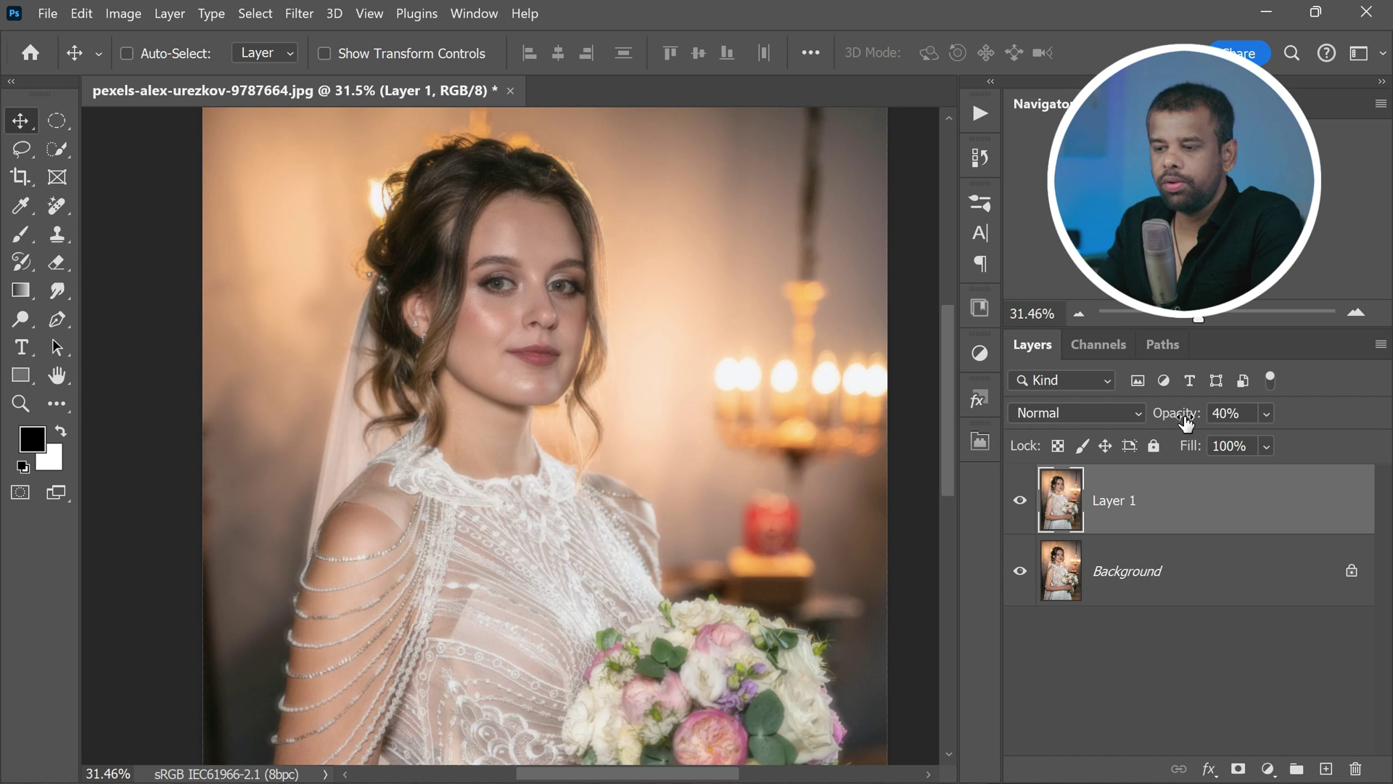
pyautogui.moveTo(1185, 422); pyautogui.dragTo(1137, 428)
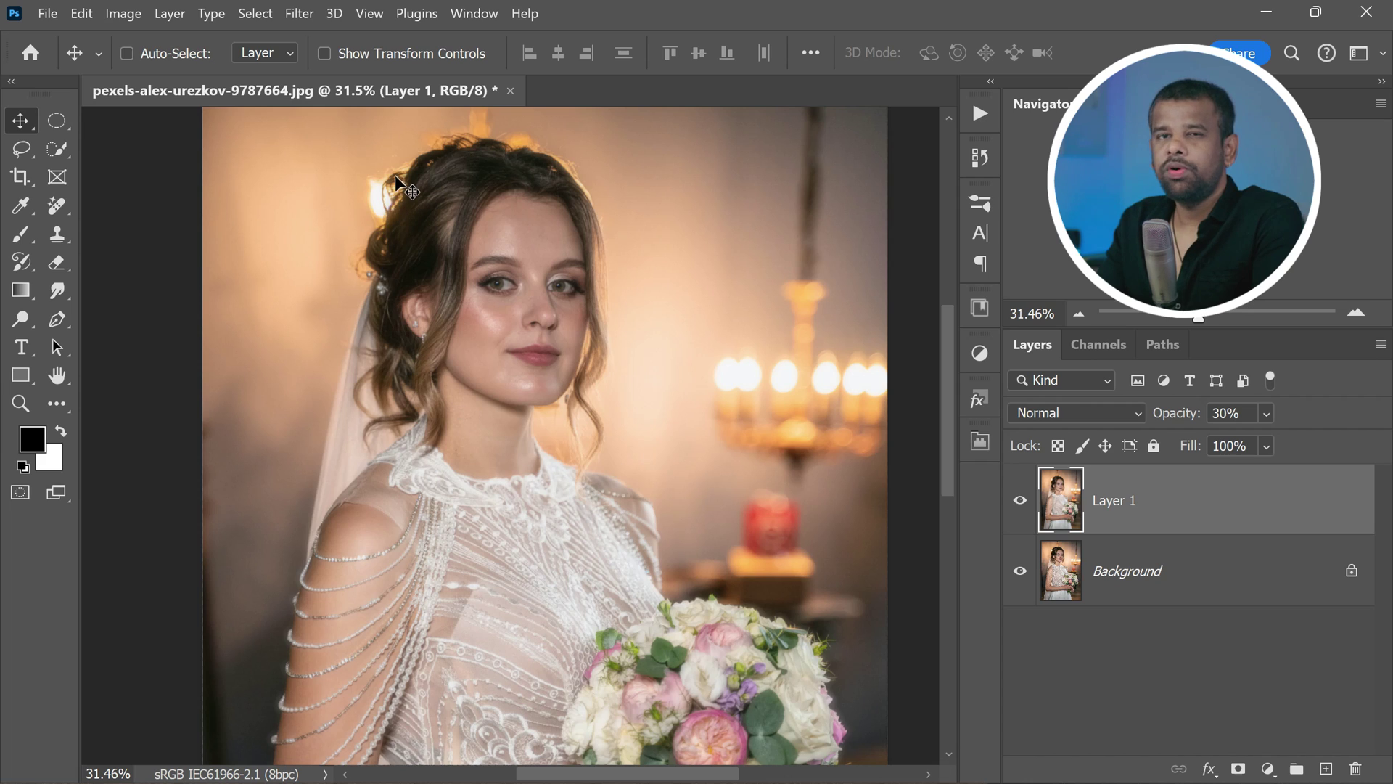
pyautogui.scroll(2, 376, 360)
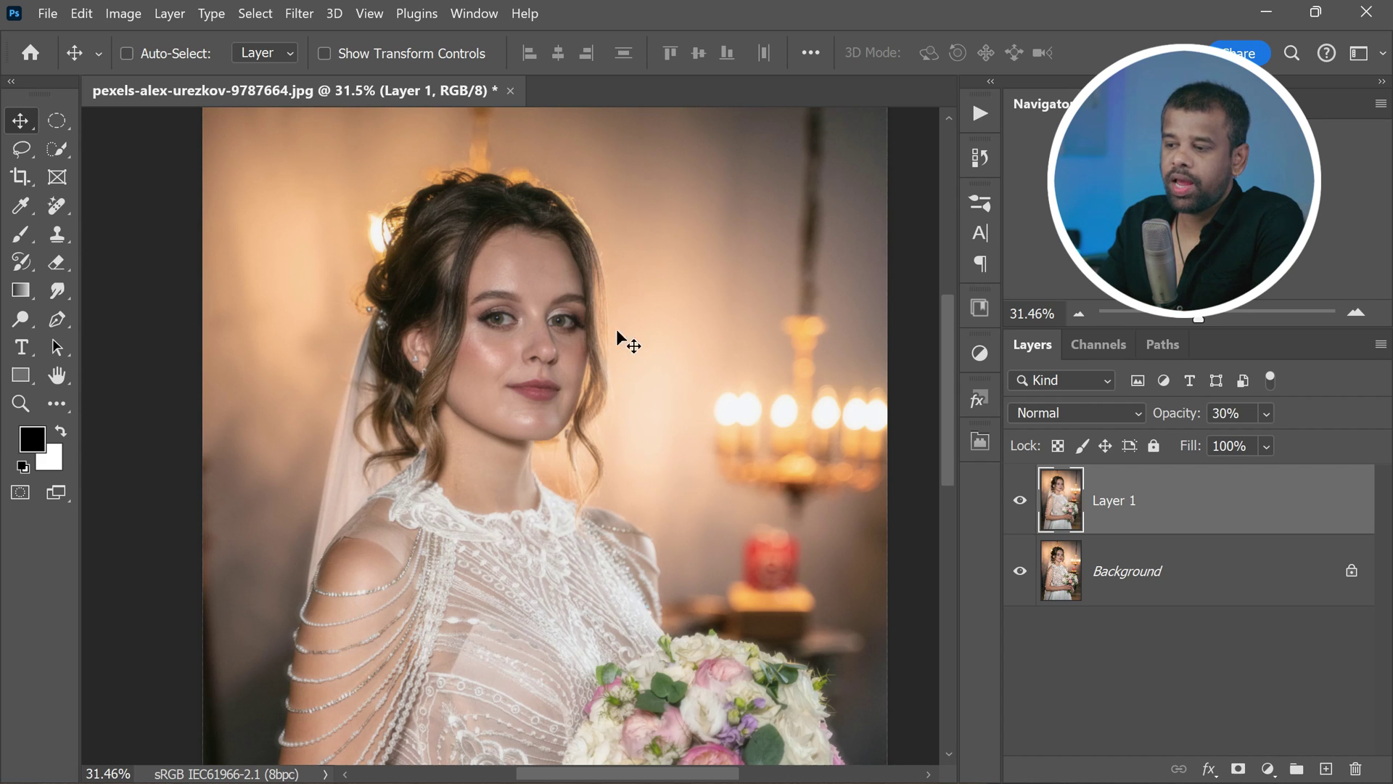
pyautogui.scroll(1, 610, 435)
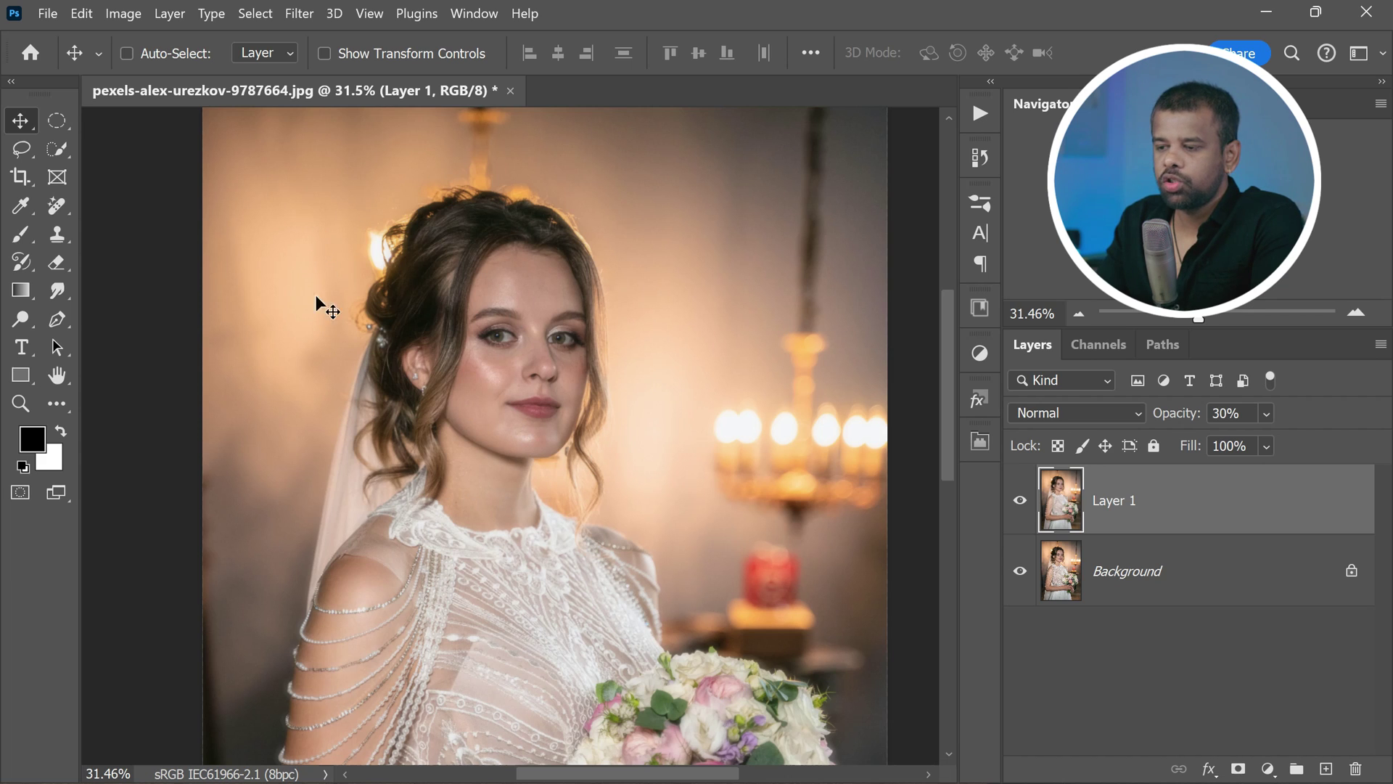
# - Switch to the Elliptical Marquee tool
pyautogui.click(58, 125)
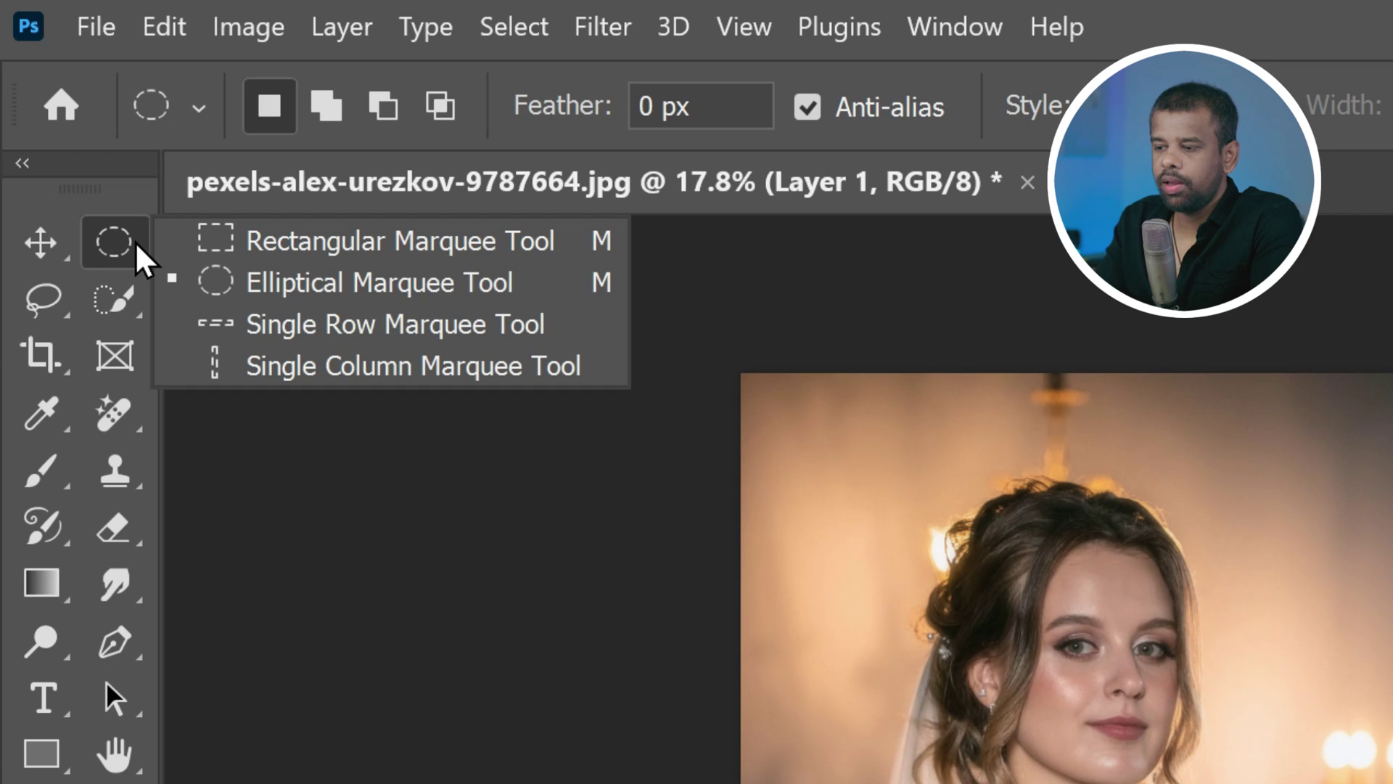
pyautogui.click(536, 283)
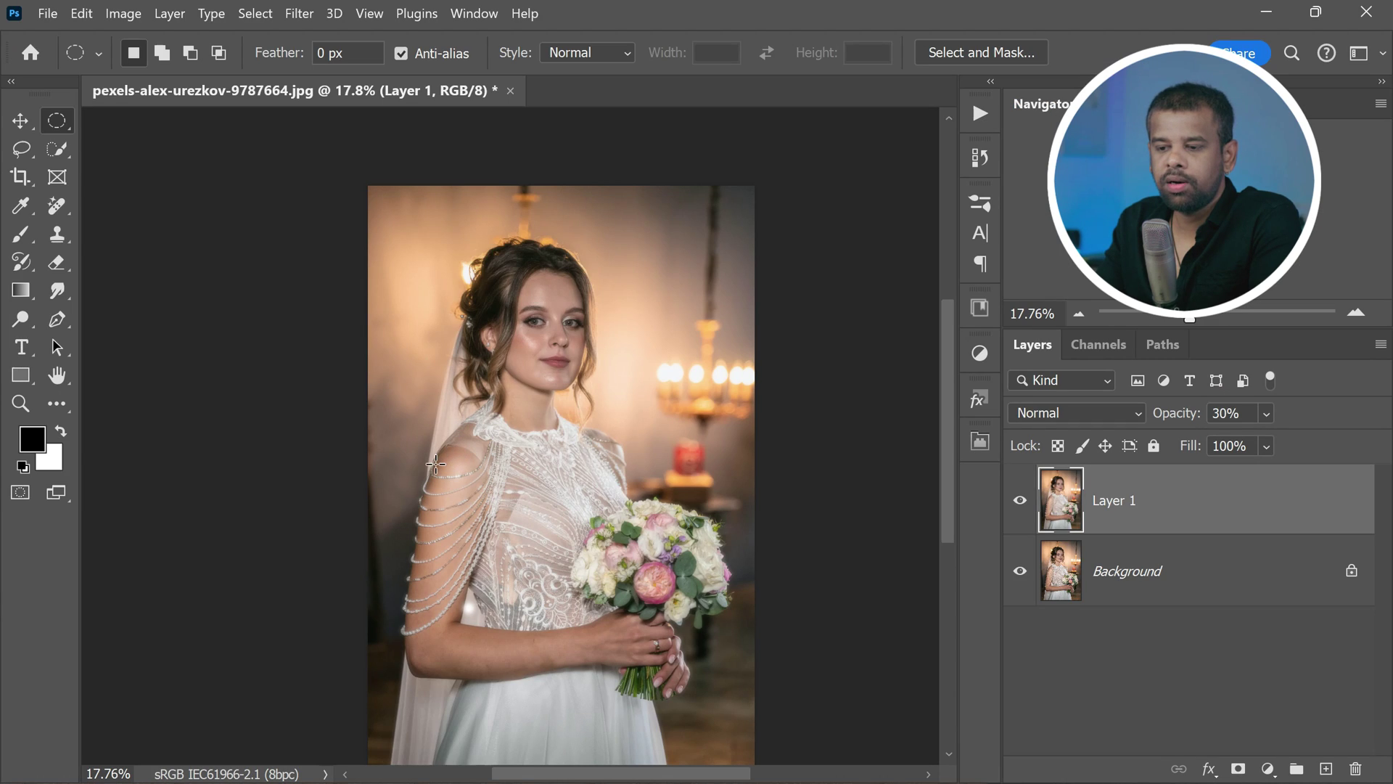
pyautogui.moveTo(430, 464); pyautogui.dragTo(630, 212)
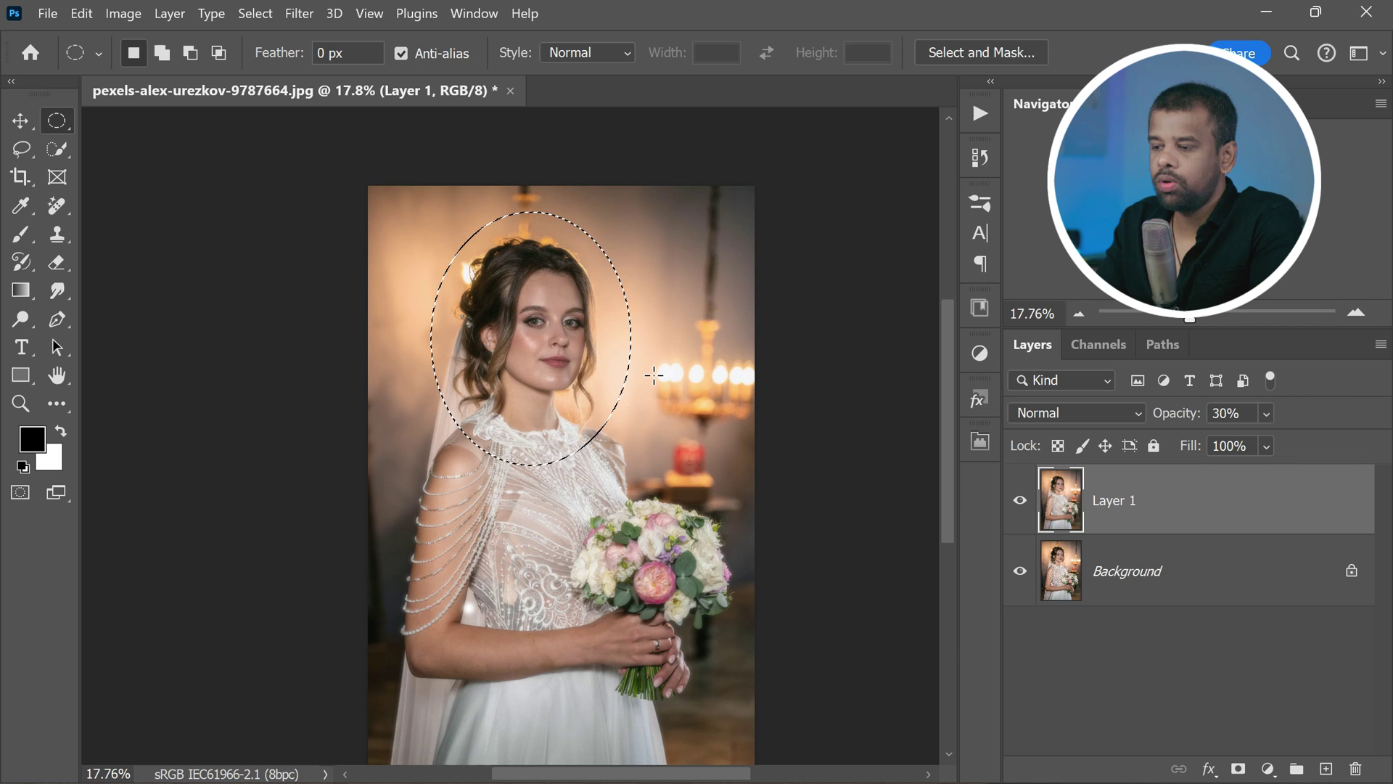
pyautogui.click(465, 469)
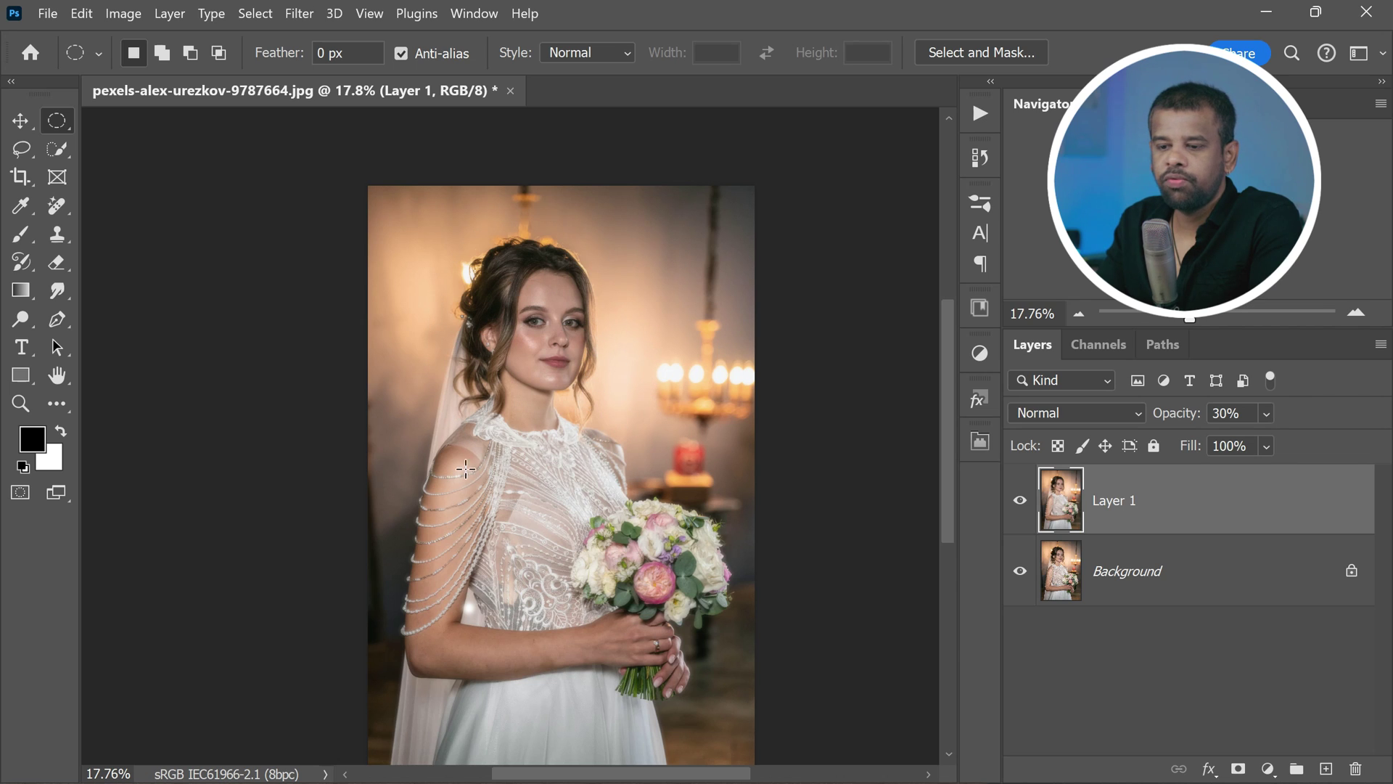
pyautogui.moveTo(433, 470); pyautogui.dragTo(628, 207)
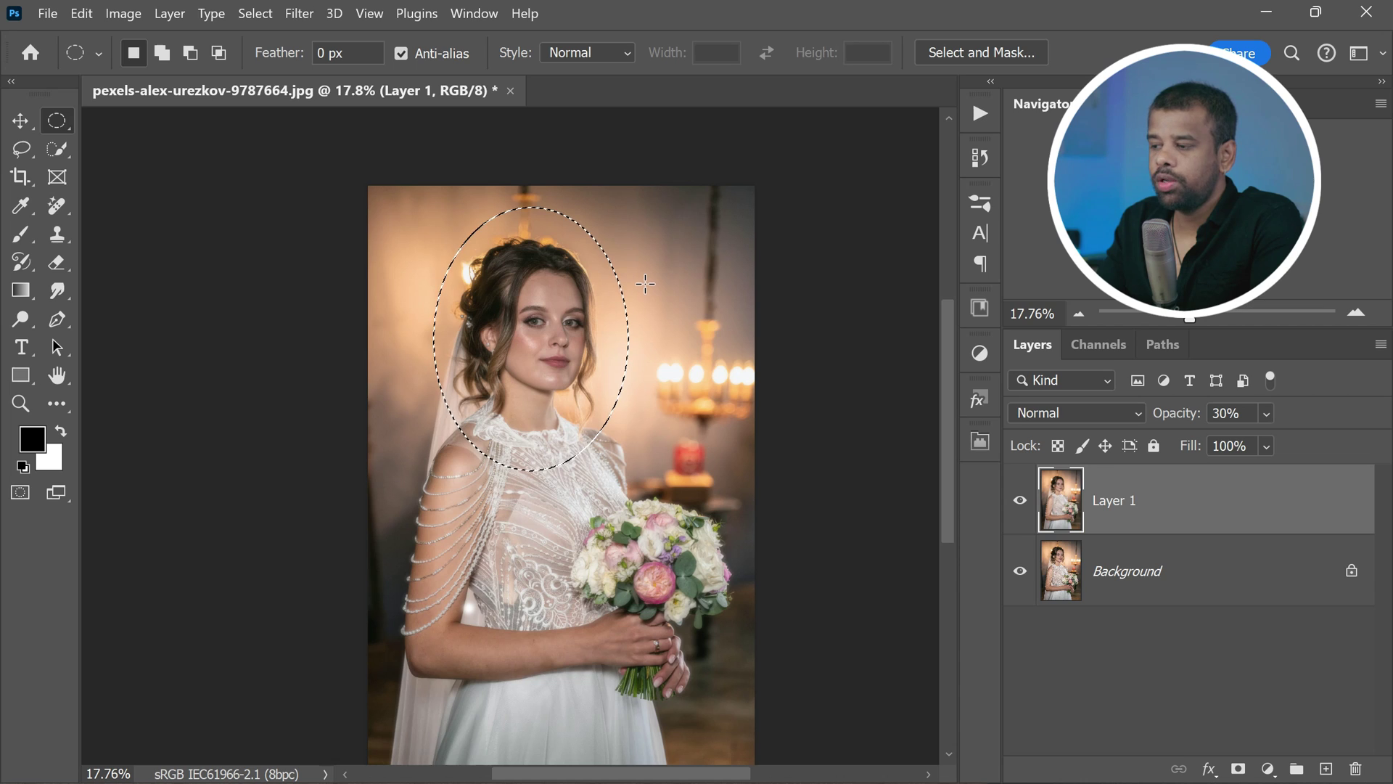
pyautogui.click(645, 284)
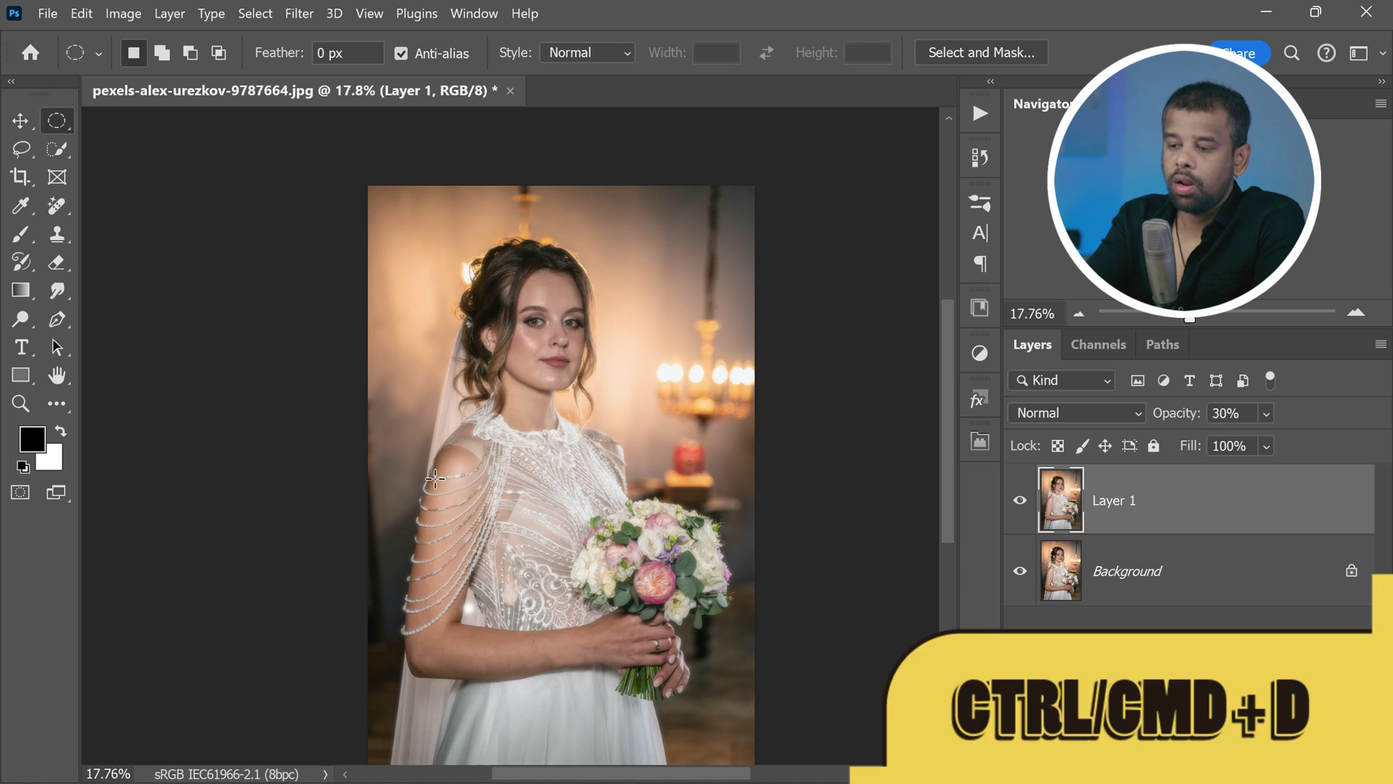
pyautogui.moveTo(432, 472); pyautogui.dragTo(623, 211)
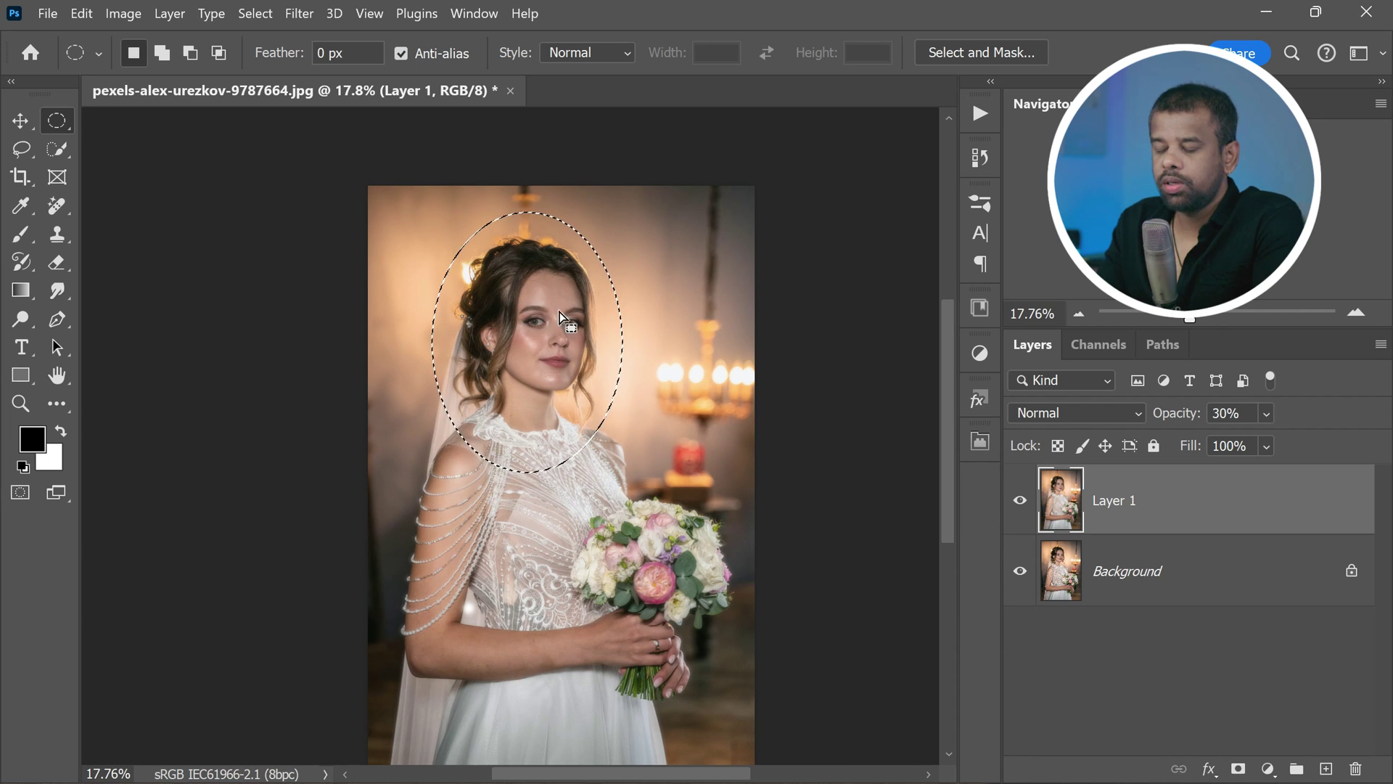
pyautogui.click(478, 473)
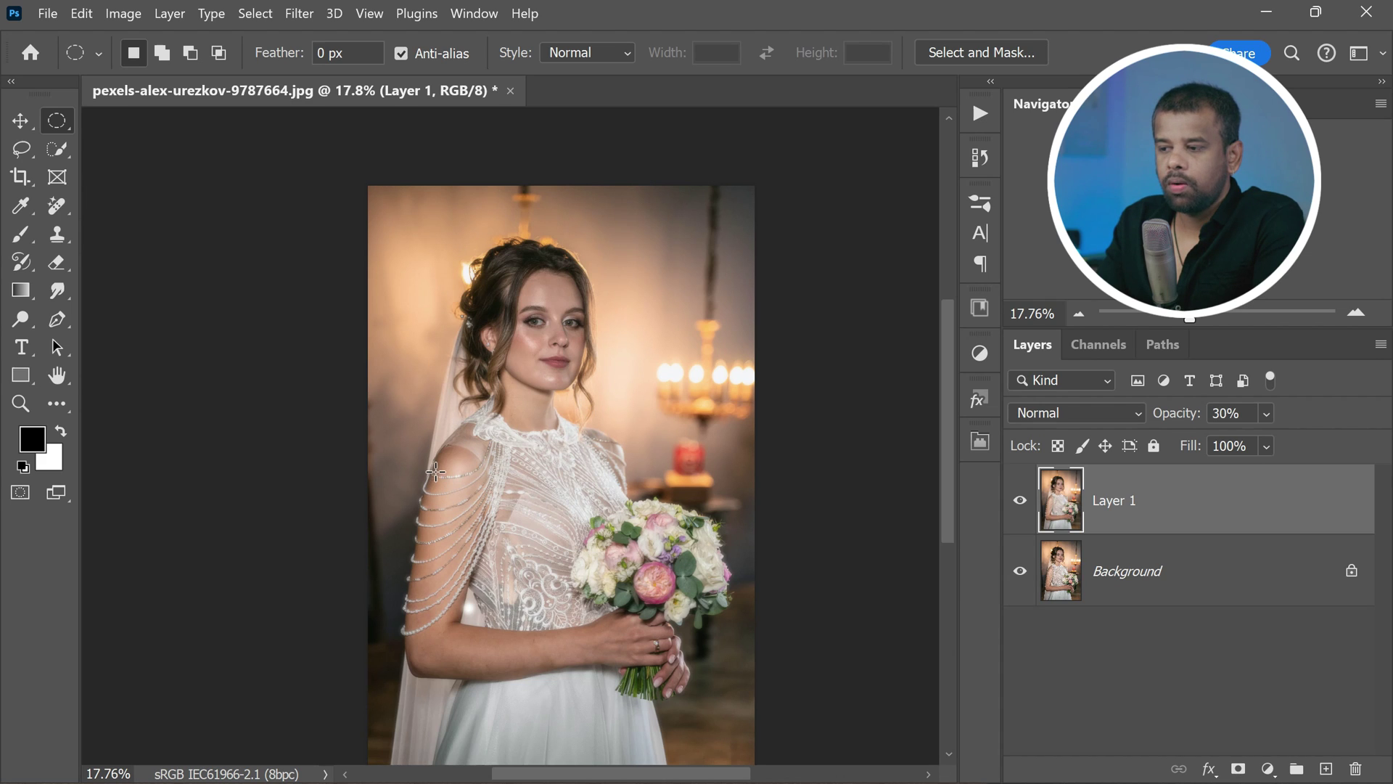
# - Draw an elliptical selection around the bride's head and neck and feather it by 50 pixels
pyautogui.moveTo(435, 472); pyautogui.dragTo(621, 205)
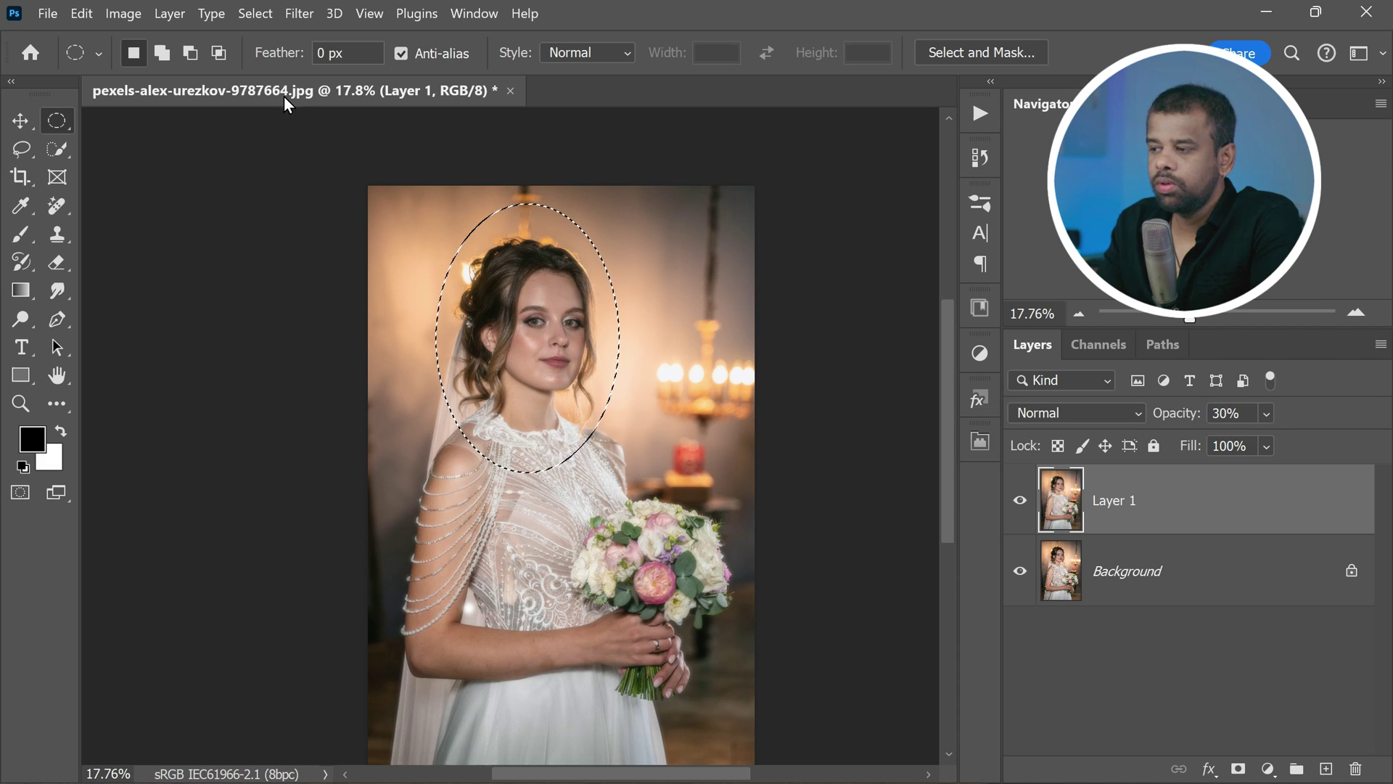
pyautogui.click(260, 16)
pyautogui.moveTo(363, 324)
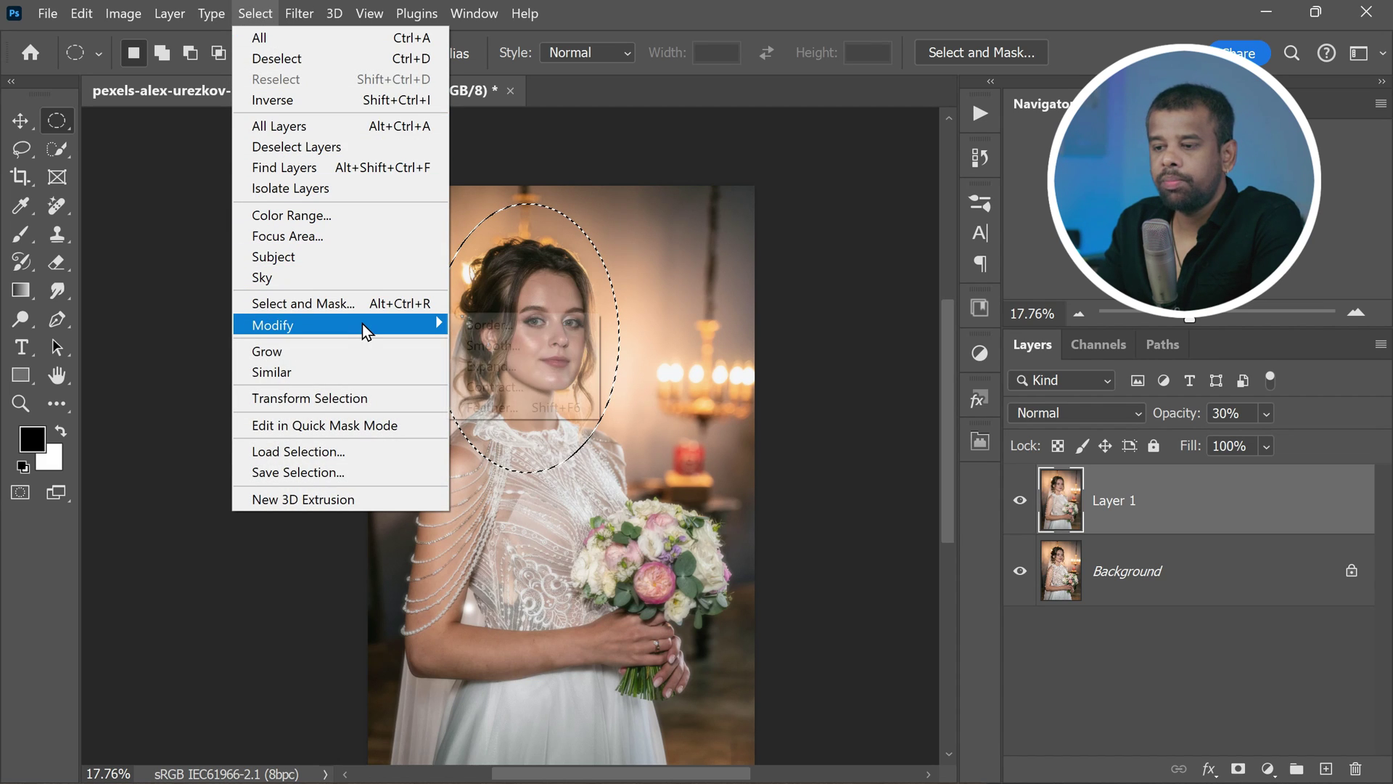
pyautogui.click(530, 407)
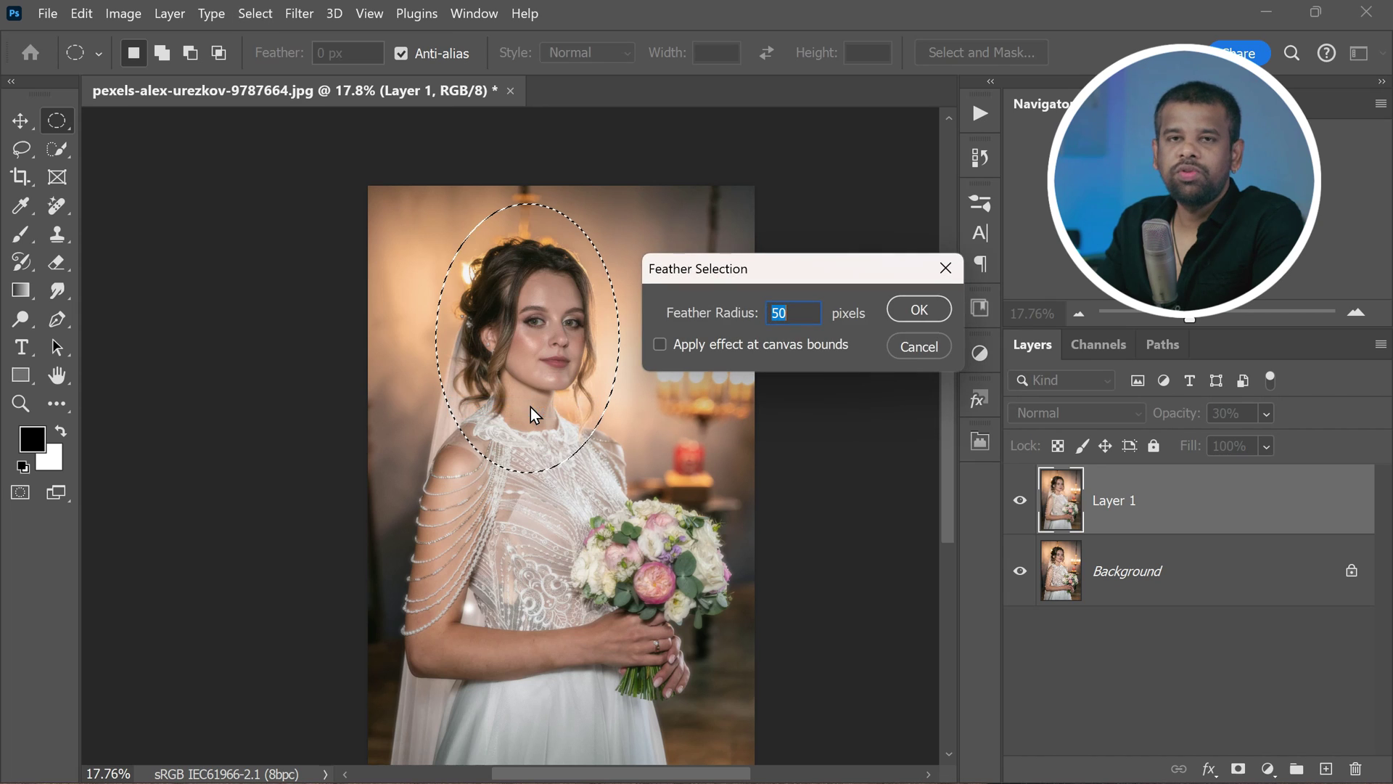
pyautogui.moveTo(685, 272); pyautogui.dragTo(807, 262)
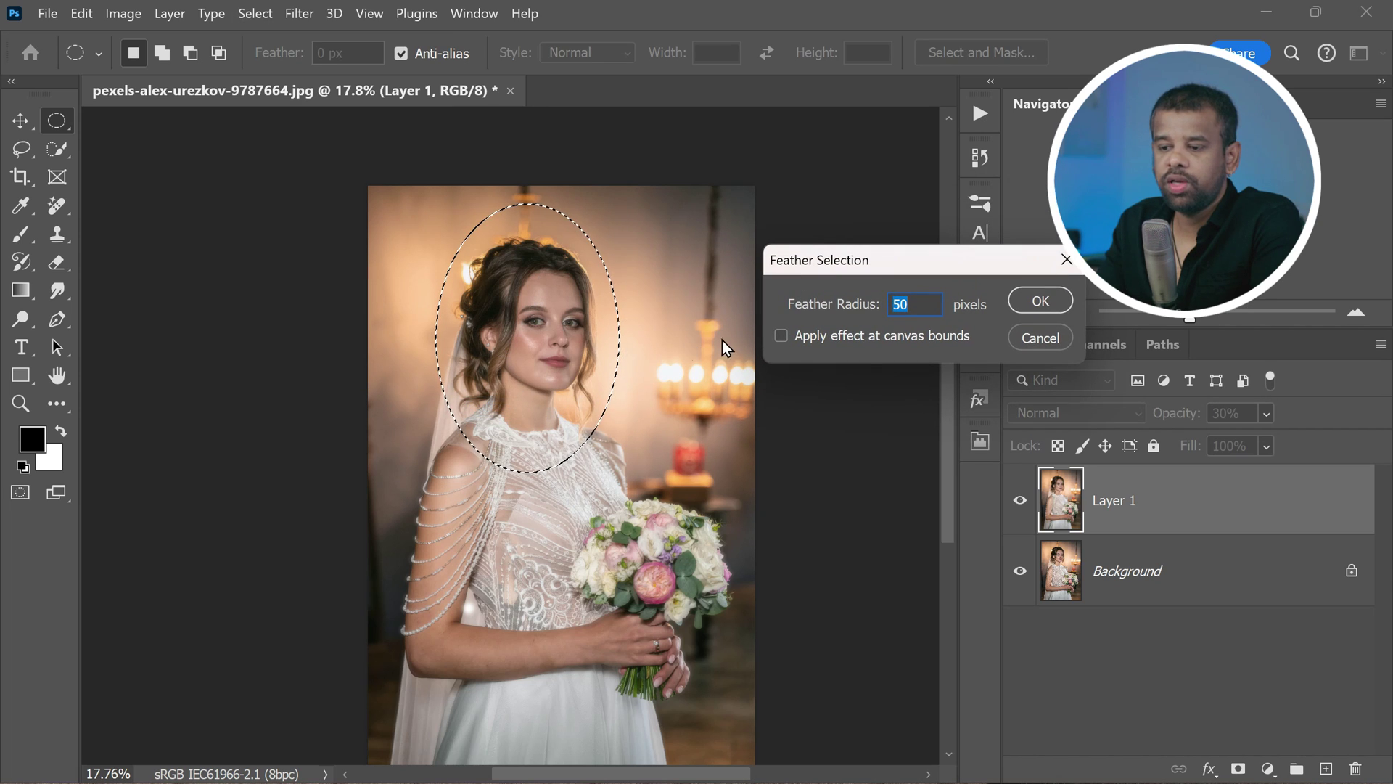
pyautogui.click(909, 305)
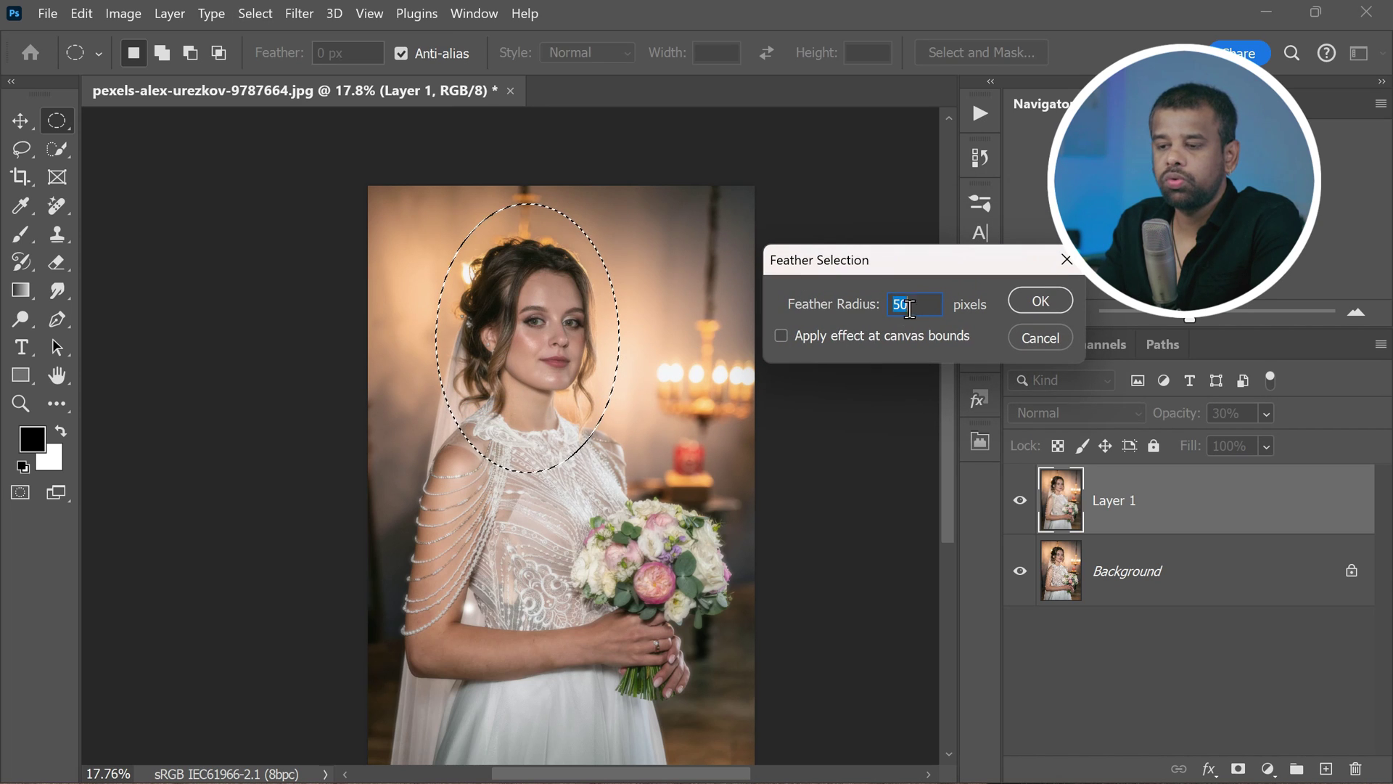
pyautogui.click(1025, 305)
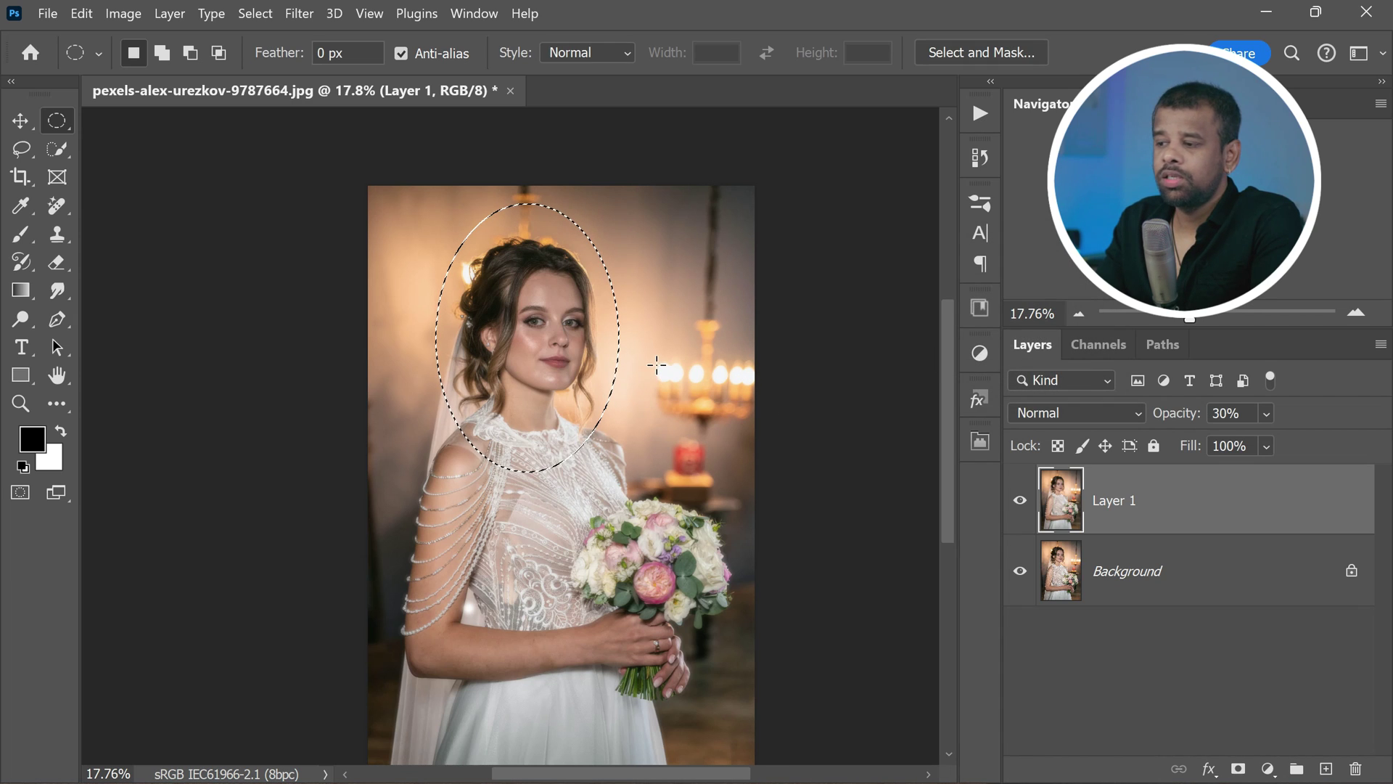
# - Invert the selection so it covers everything outside the ellipse around the bride's head
pyautogui.scroll(-2, 657, 366)
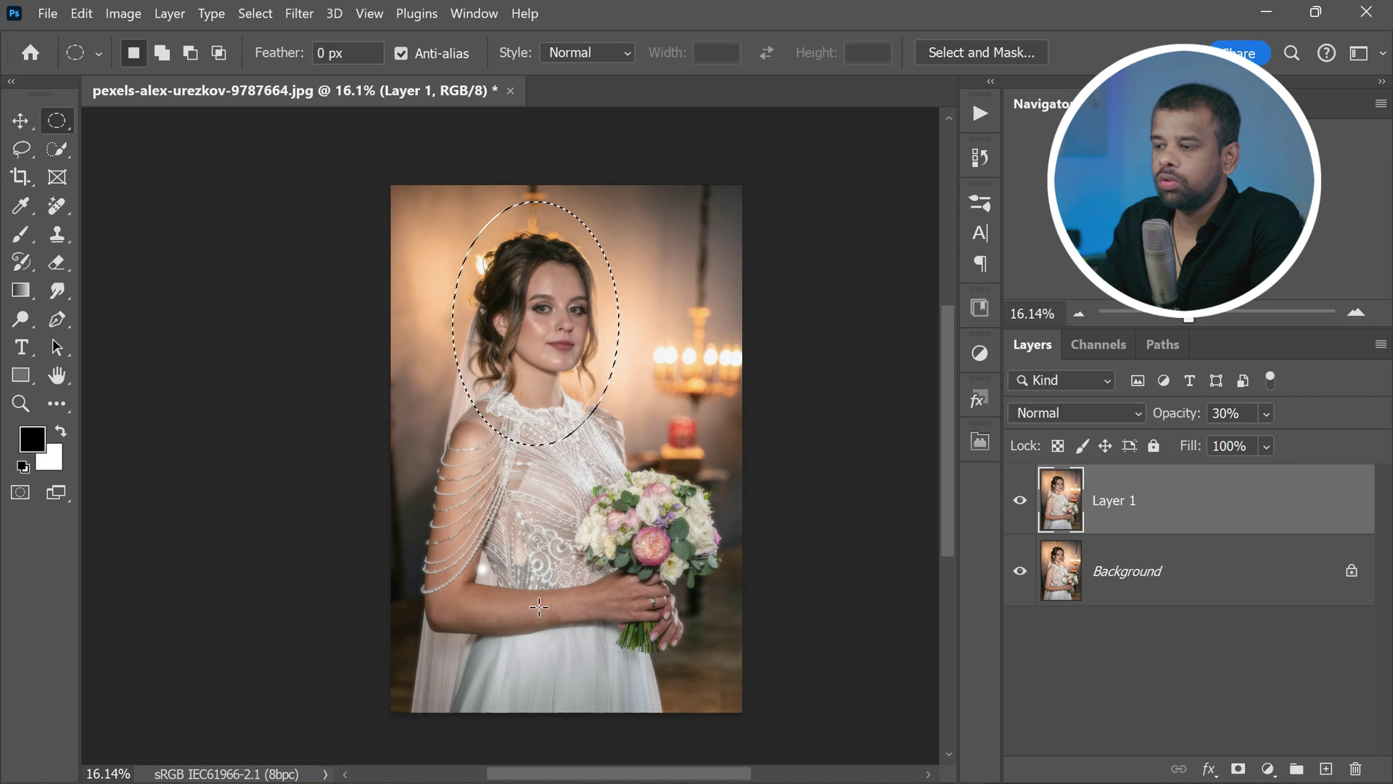
pyautogui.click(255, 13)
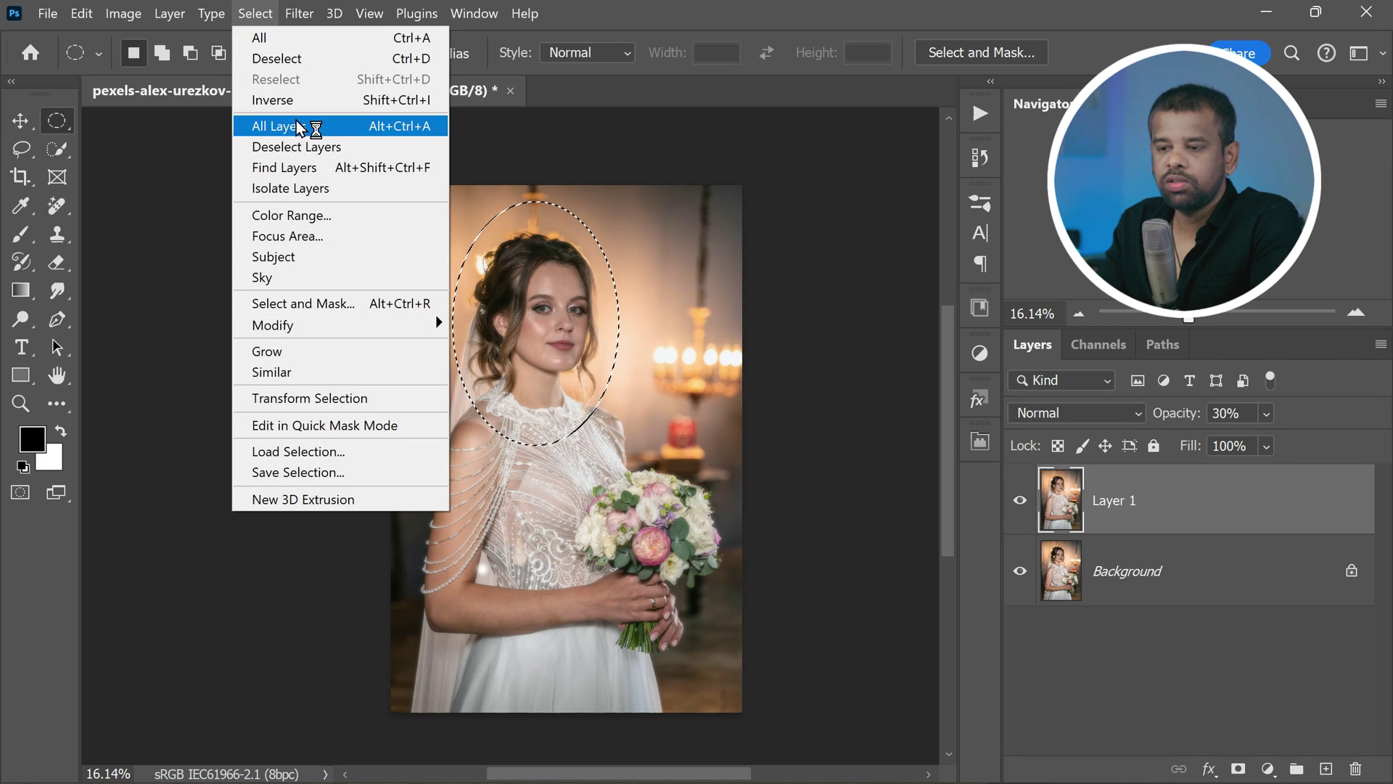
pyautogui.click(314, 100)
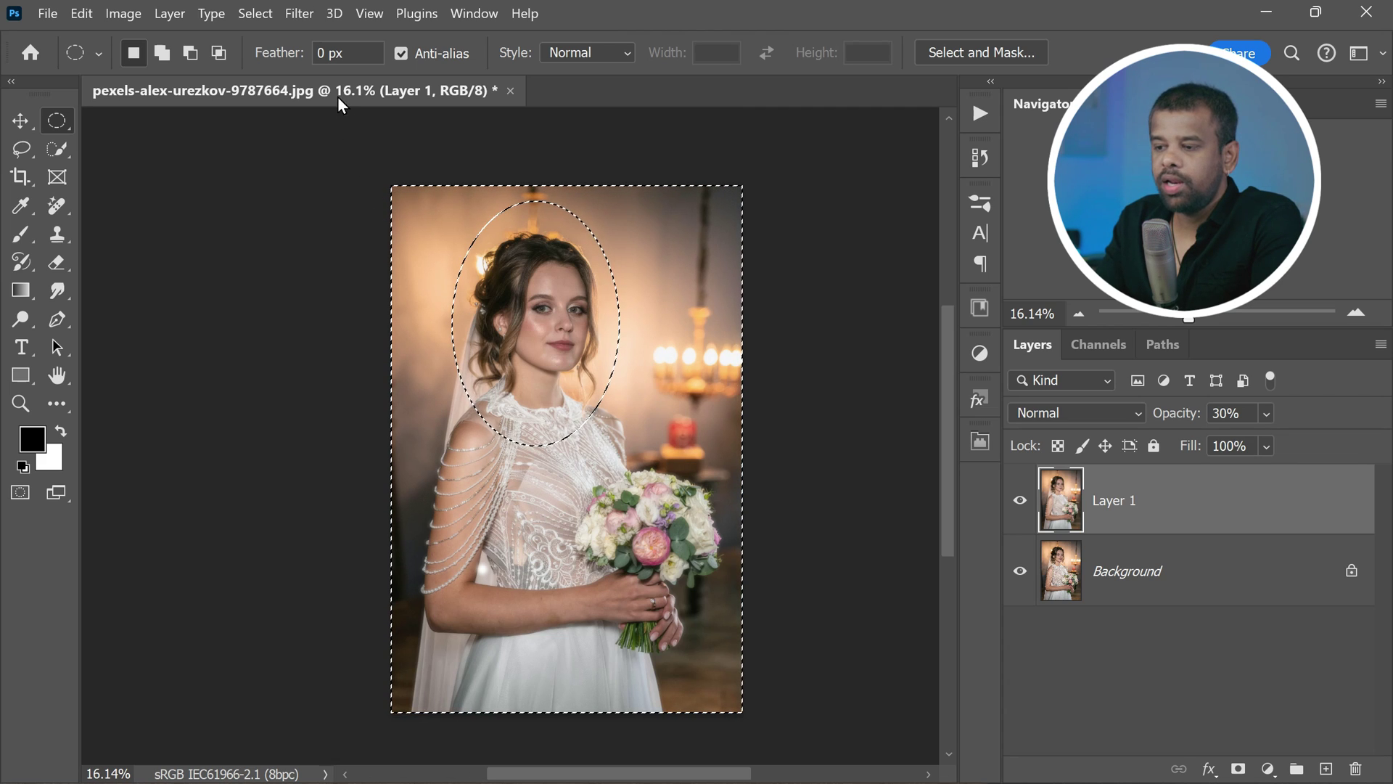
# - Apply a Lens Blur with a radius of 100 to the selected area of Layer 1, and deselect
pyautogui.click(305, 16)
pyautogui.moveTo(536, 269)
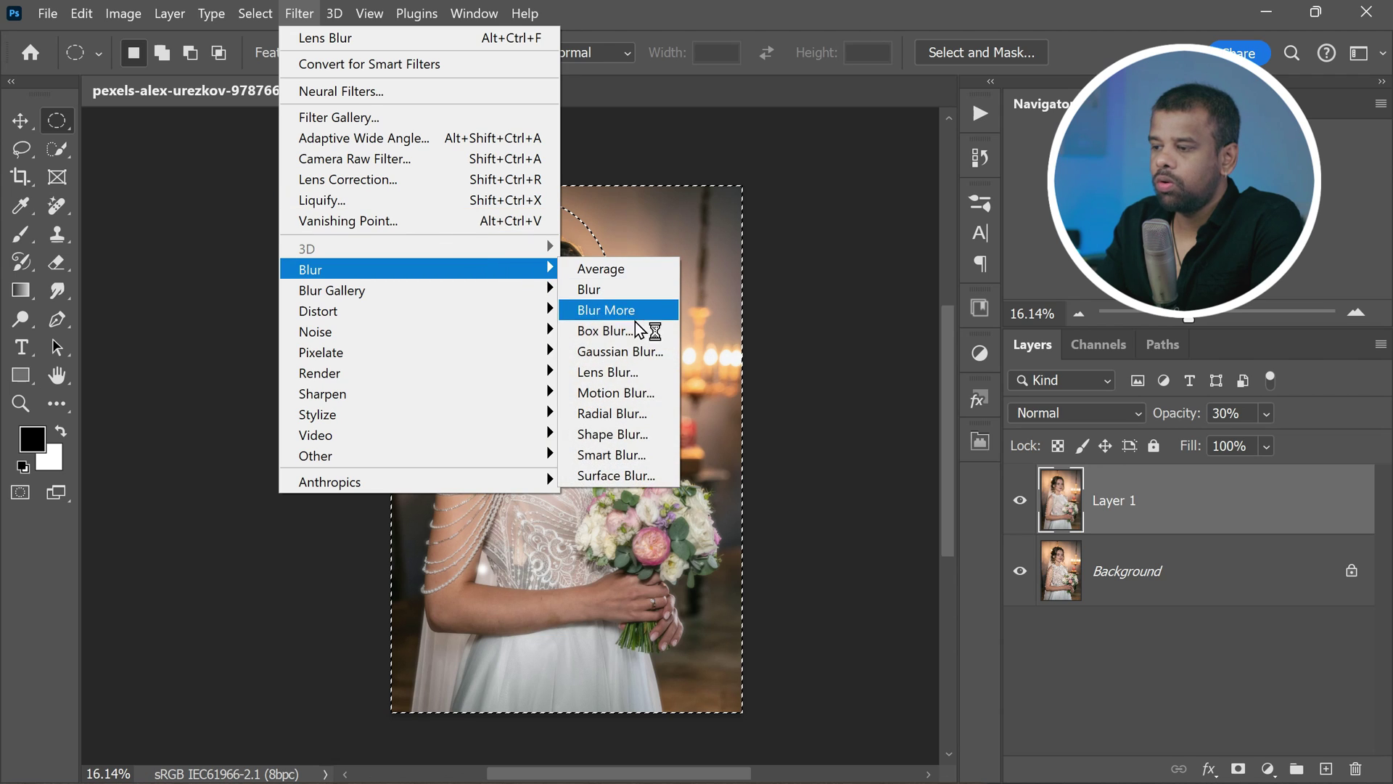
pyautogui.click(658, 371)
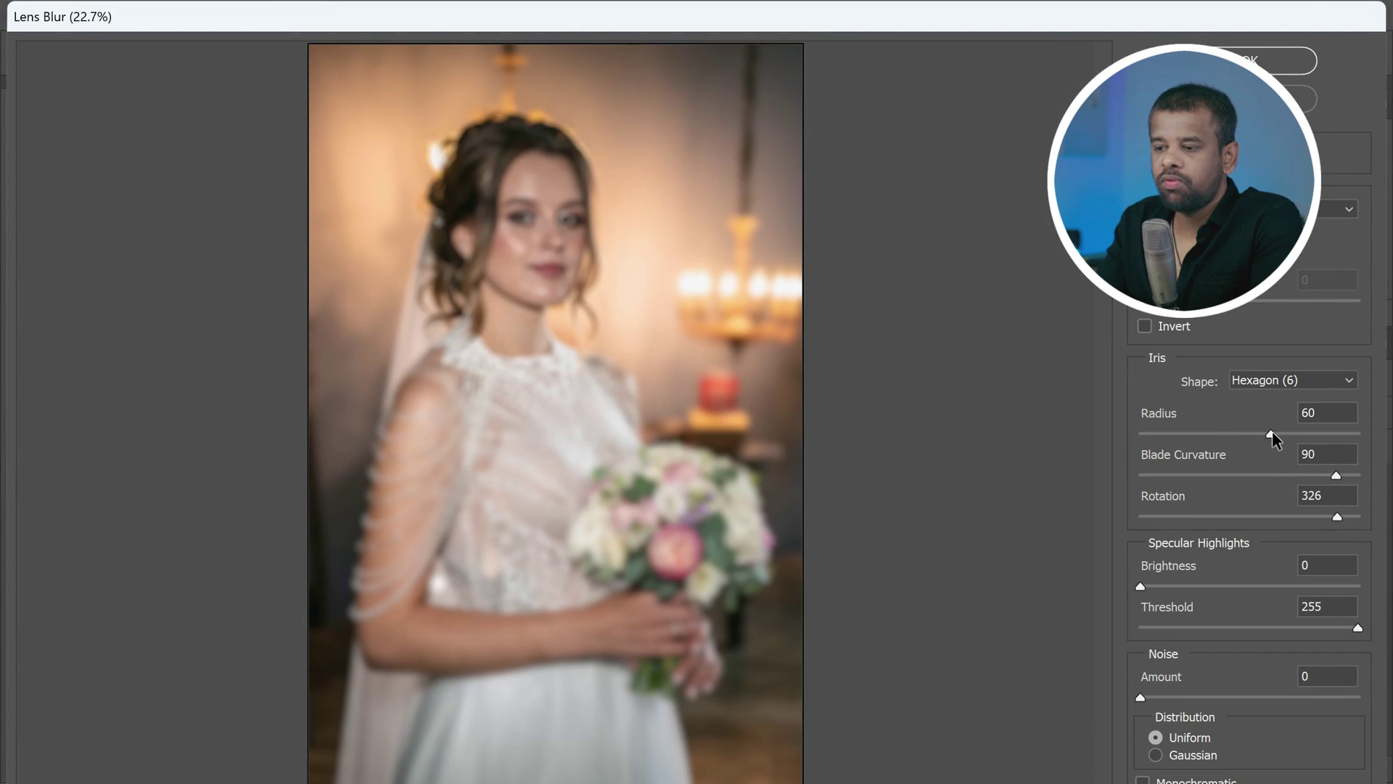
pyautogui.moveTo(1275, 439); pyautogui.dragTo(1374, 446)
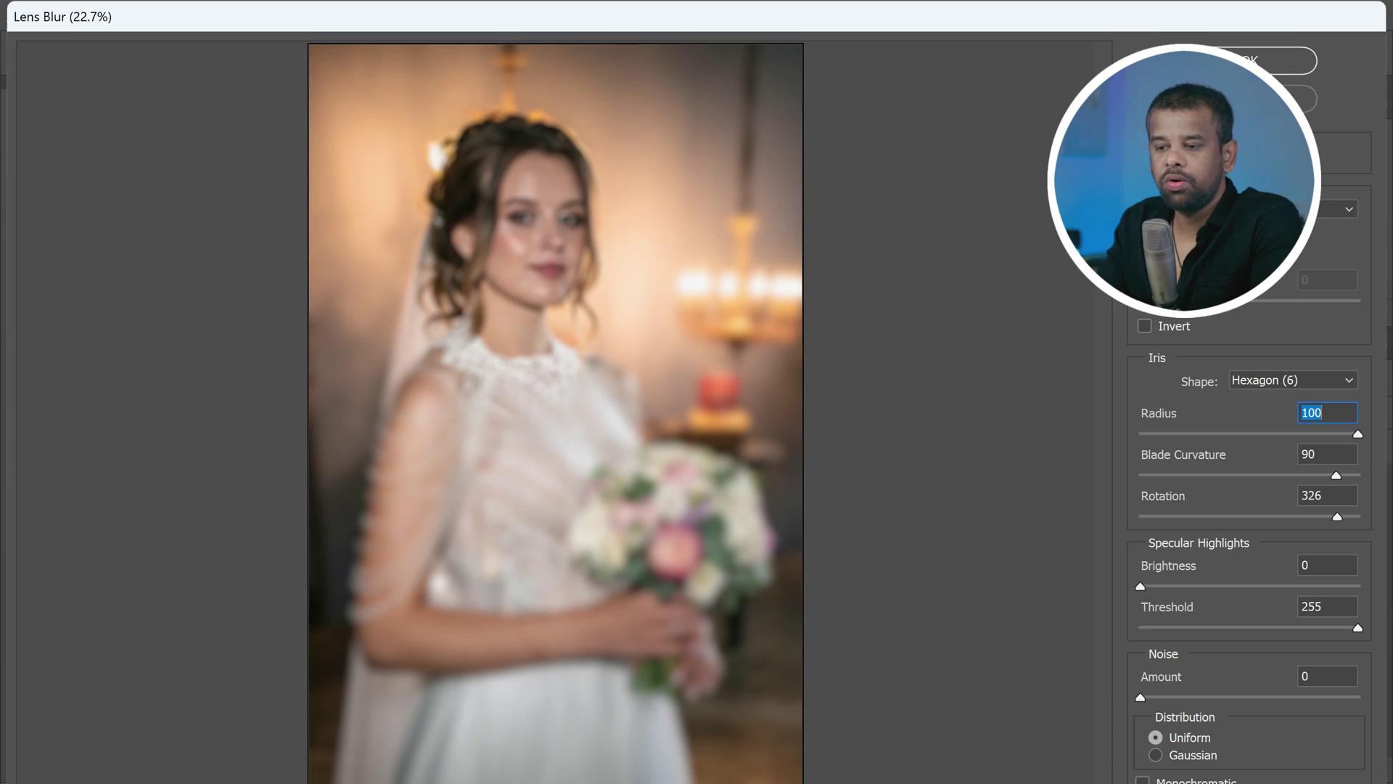
pyautogui.click(1249, 60)
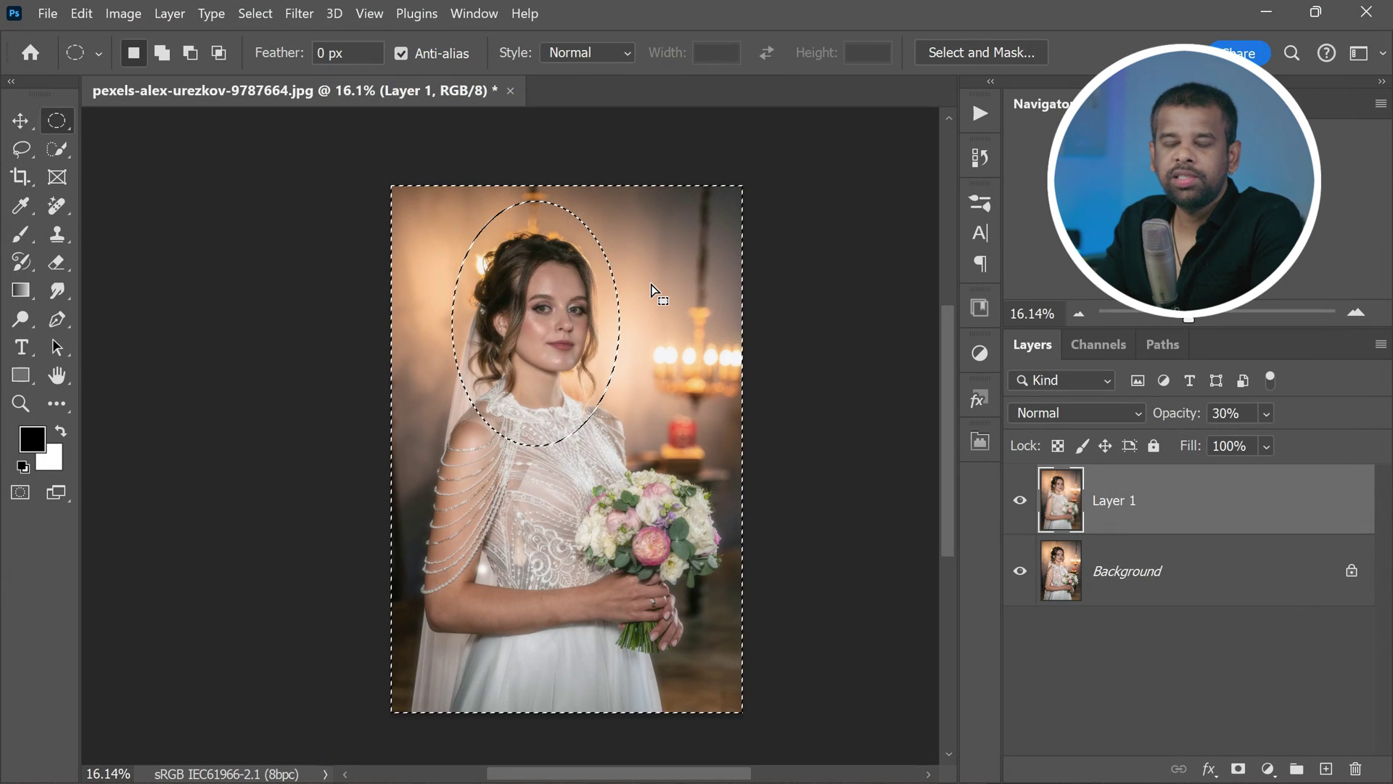
pyautogui.hotkey('ctrl', 'd')
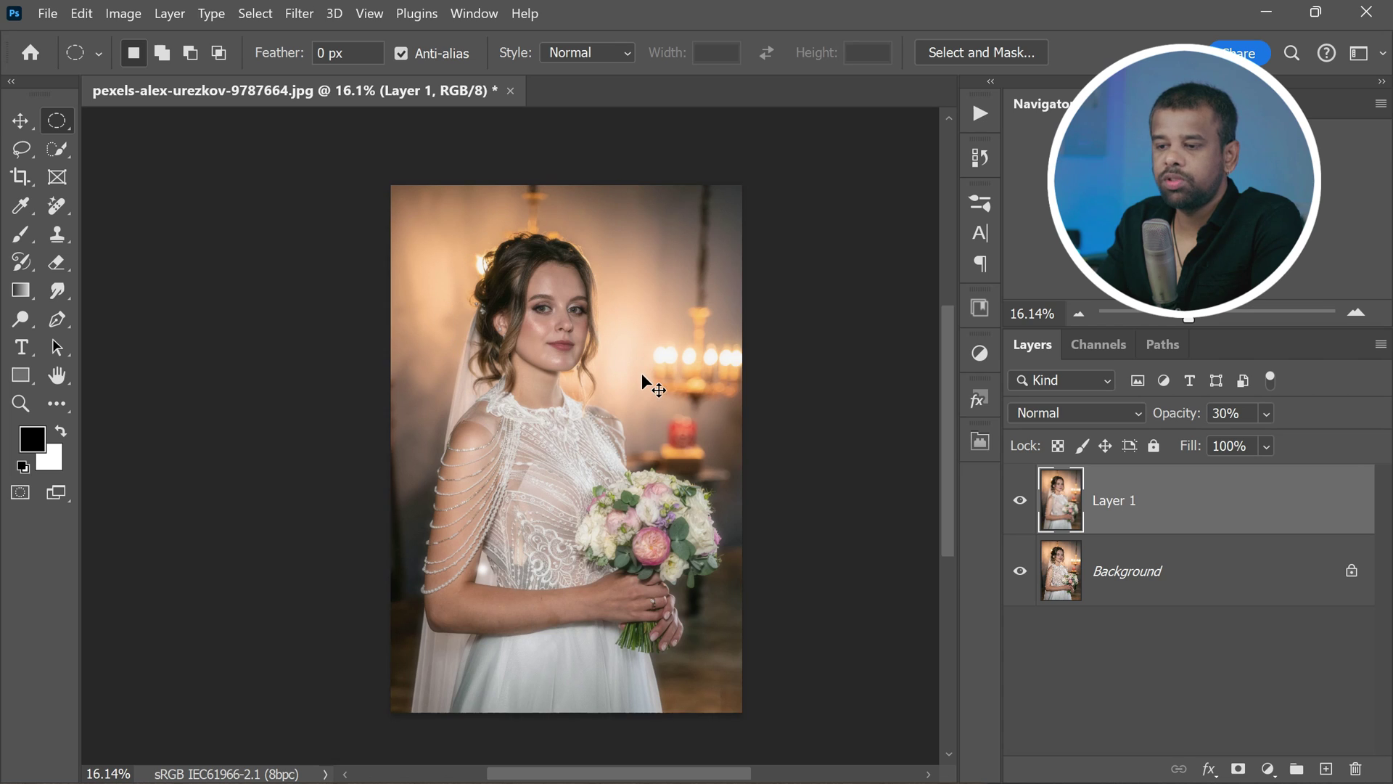
# - Switch to the Eraser tool and choose the Soft Round brush with 0% hardness
pyautogui.scroll(3, 571, 425)
pyautogui.scroll(1, 555, 394)
pyautogui.scroll(-1, 522, 348)
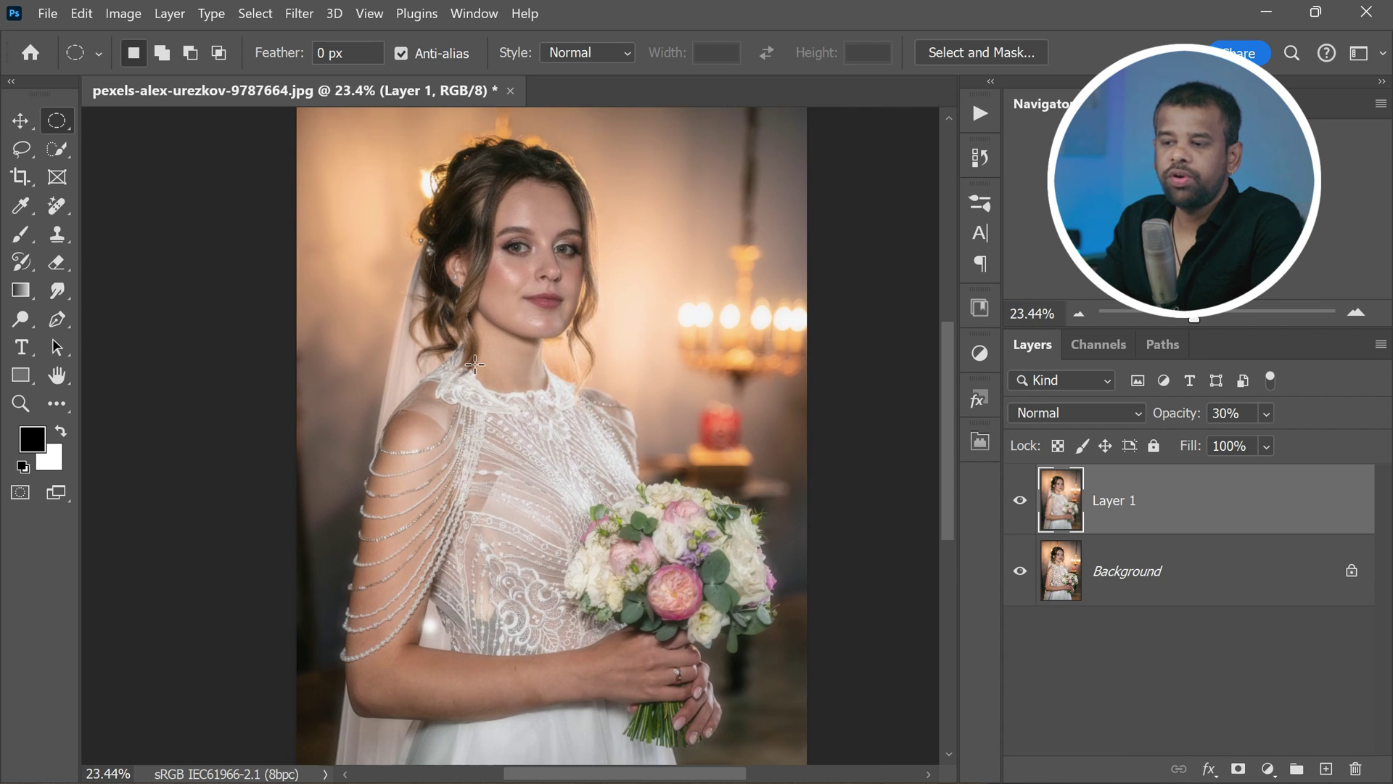
pyautogui.scroll(-1, 565, 311)
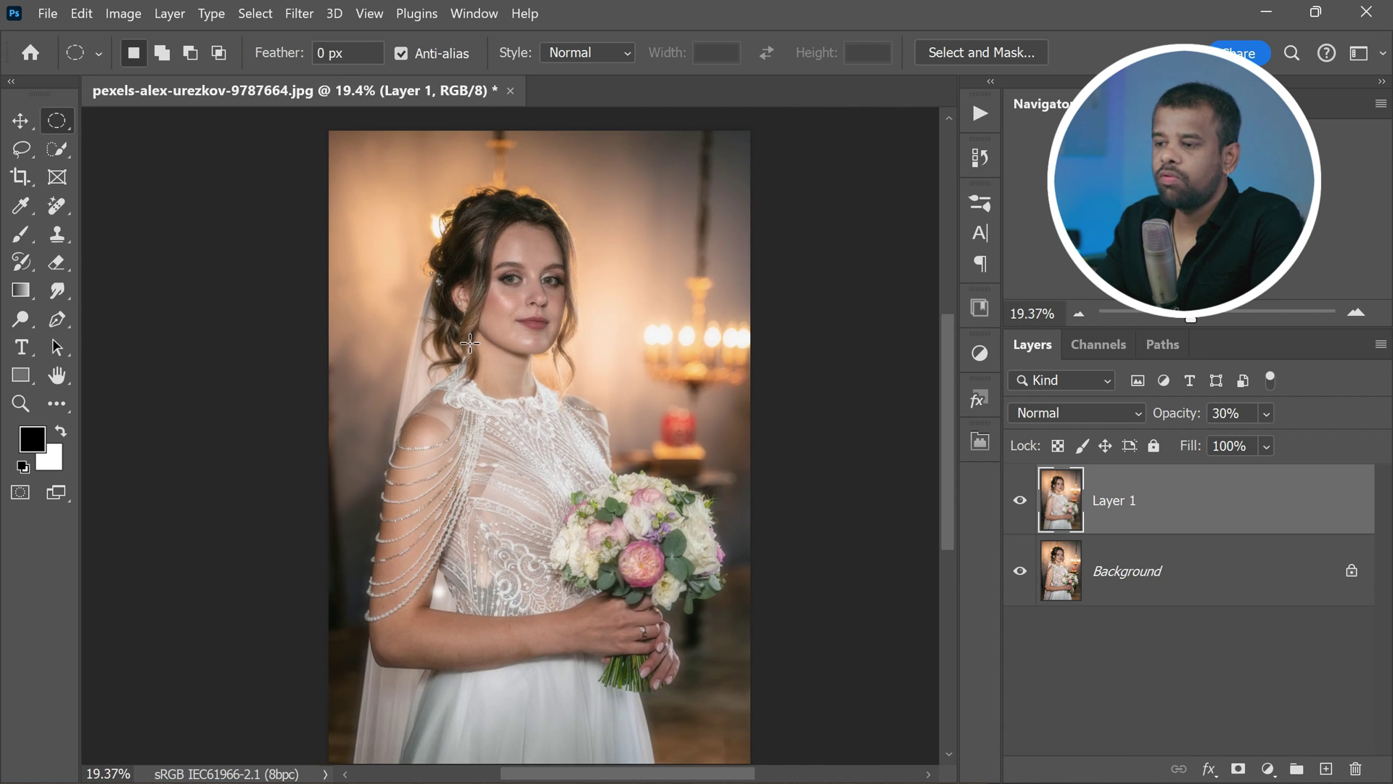
pyautogui.click(58, 262)
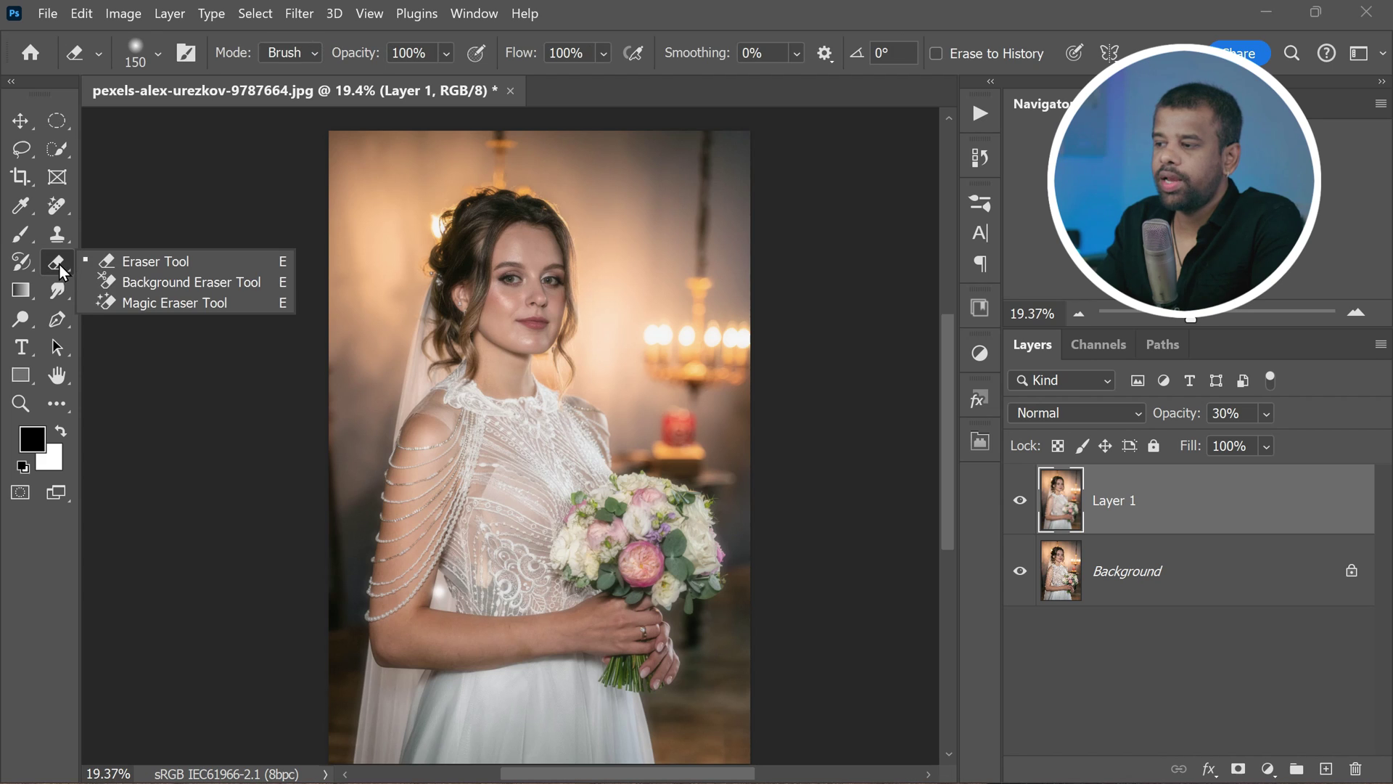
pyautogui.click(144, 264)
pyautogui.click(158, 54)
pyautogui.click(192, 363)
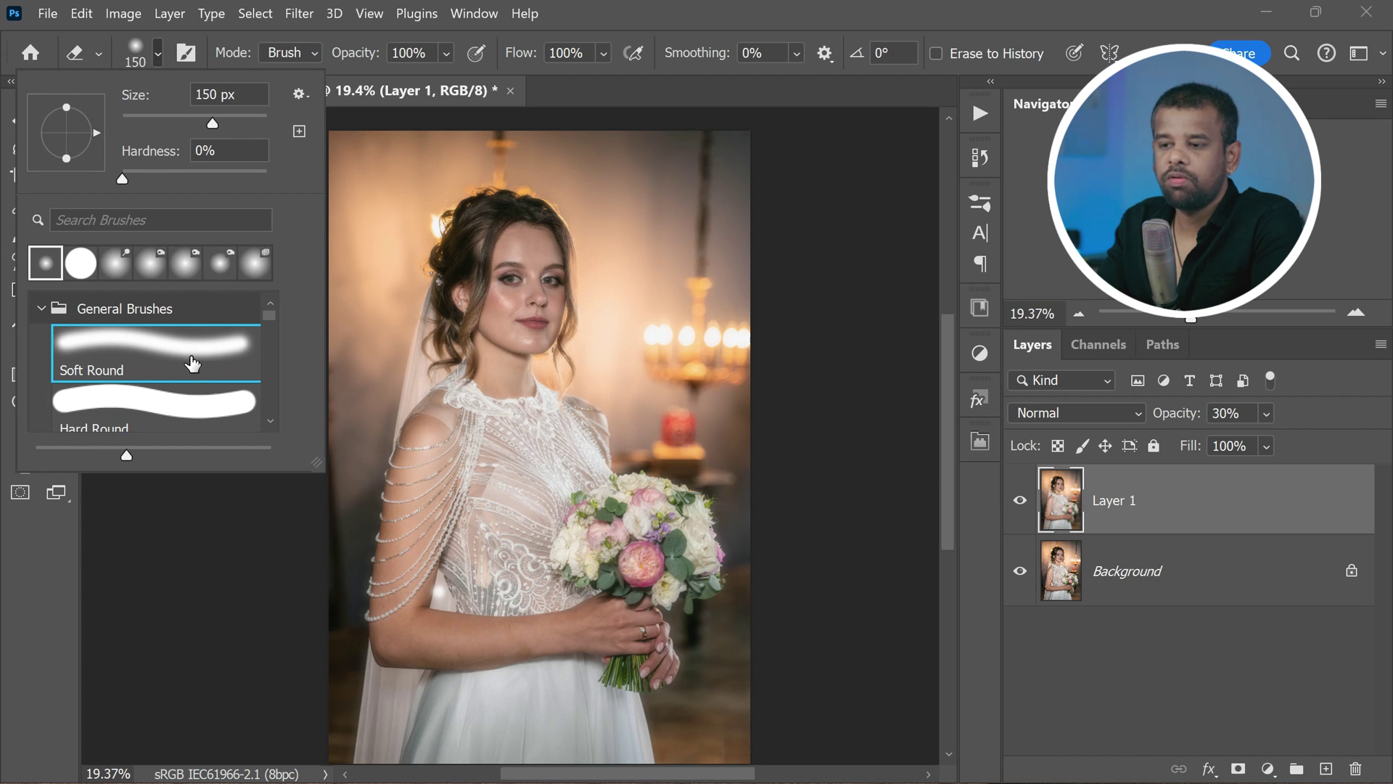
# - Reduce the eraser size to 70 px and erase Layer 1 over the bride's eyes to restore their sharpness
pyautogui.click(1146, 521)
pyautogui.scroll(6, 523, 279)
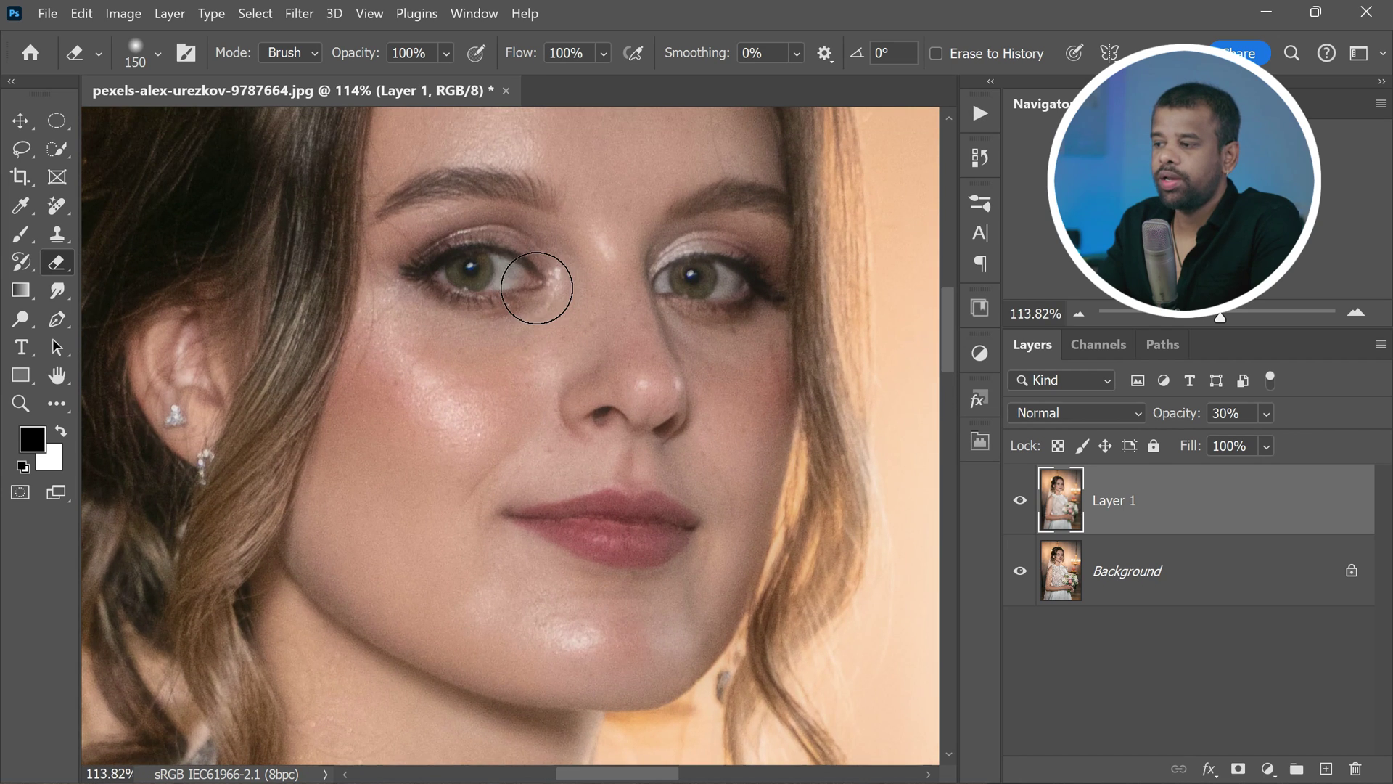
pyautogui.press('[')
pyautogui.press('[')
pyautogui.press('[')
pyautogui.press('[')
pyautogui.press('[')
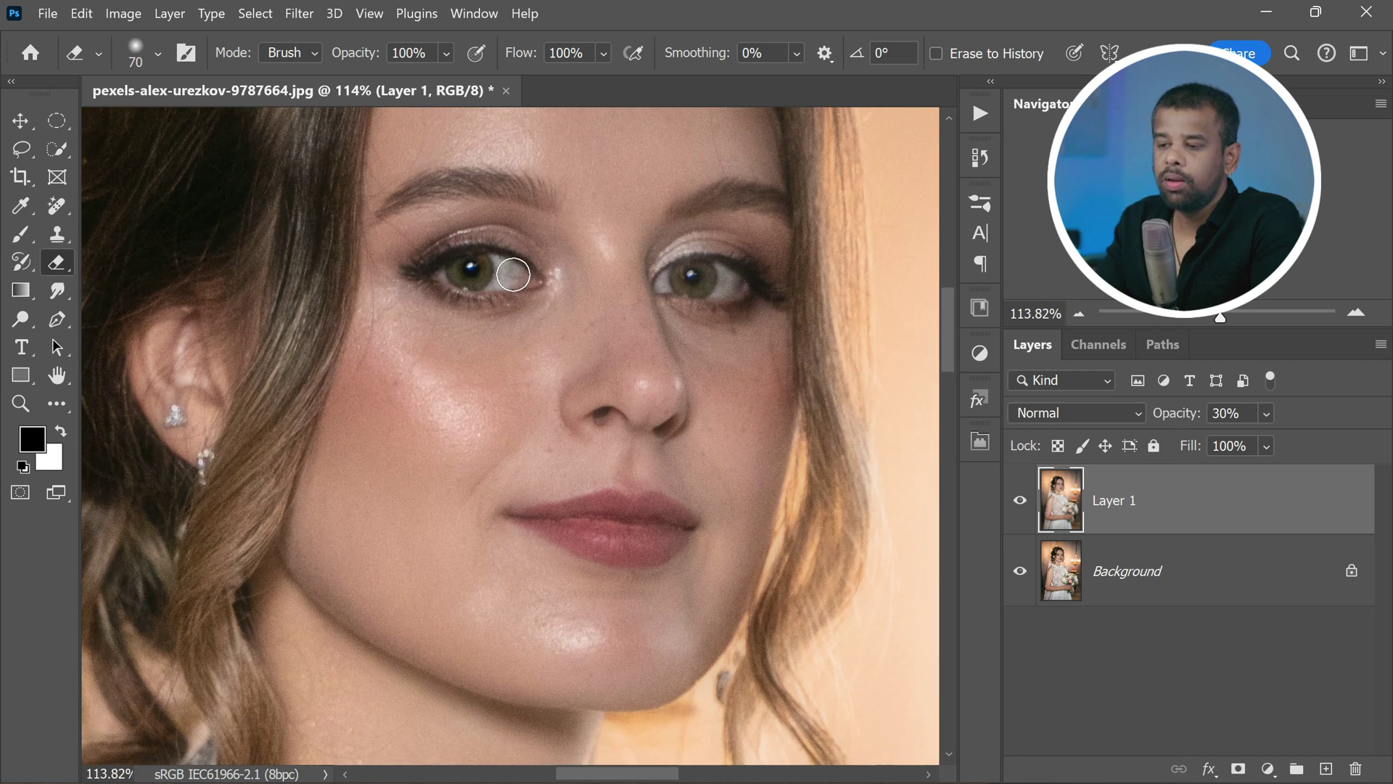
pyautogui.moveTo(685, 276); pyautogui.dragTo(713, 277)
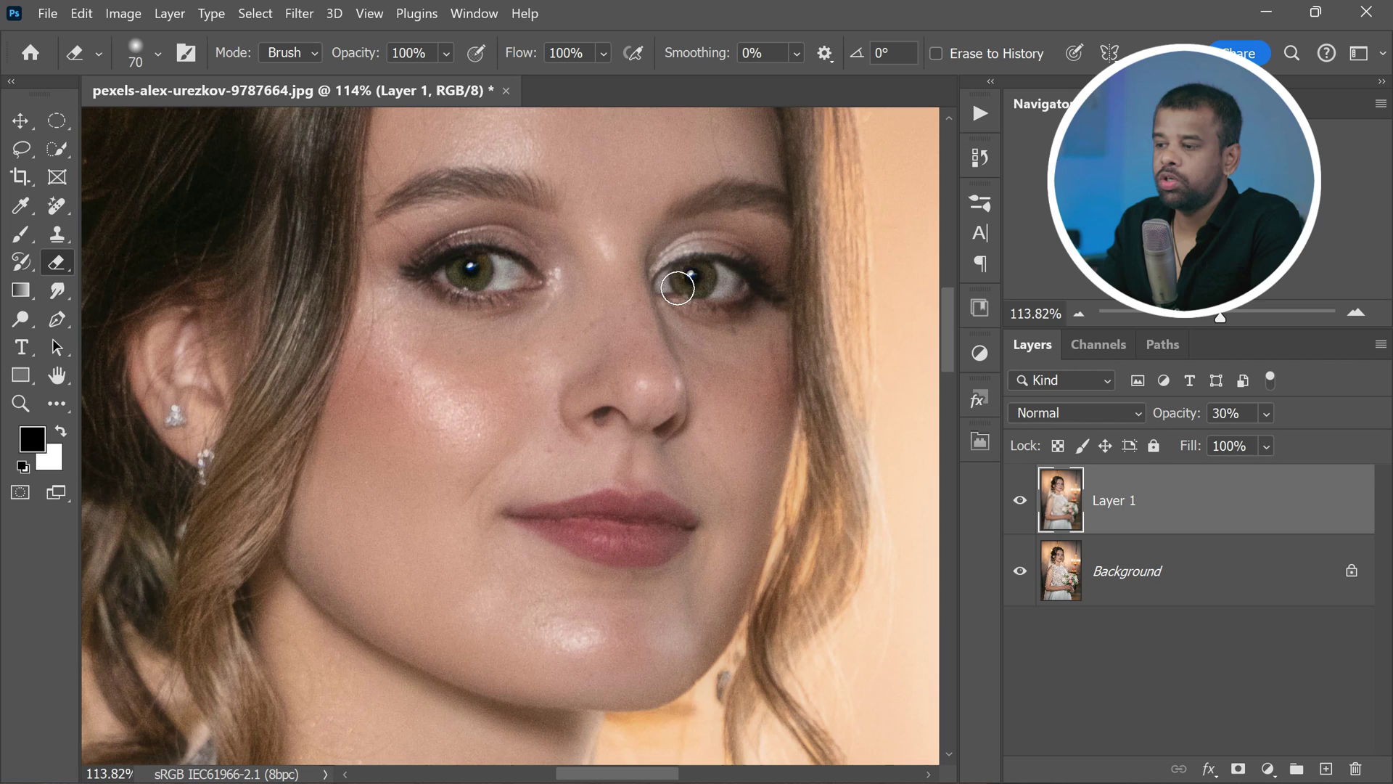
# - Erase Layer 1 over the bride's lips to bring back their detail
pyautogui.moveTo(552, 518)
pyautogui.mouseDown()
pyautogui.moveTo(673, 527)
pyautogui.moveTo(640, 540)
pyautogui.moveTo(559, 523)
pyautogui.moveTo(671, 522)
pyautogui.moveTo(600, 538)
pyautogui.moveTo(550, 524)
pyautogui.moveTo(668, 513)
pyautogui.mouseUp()
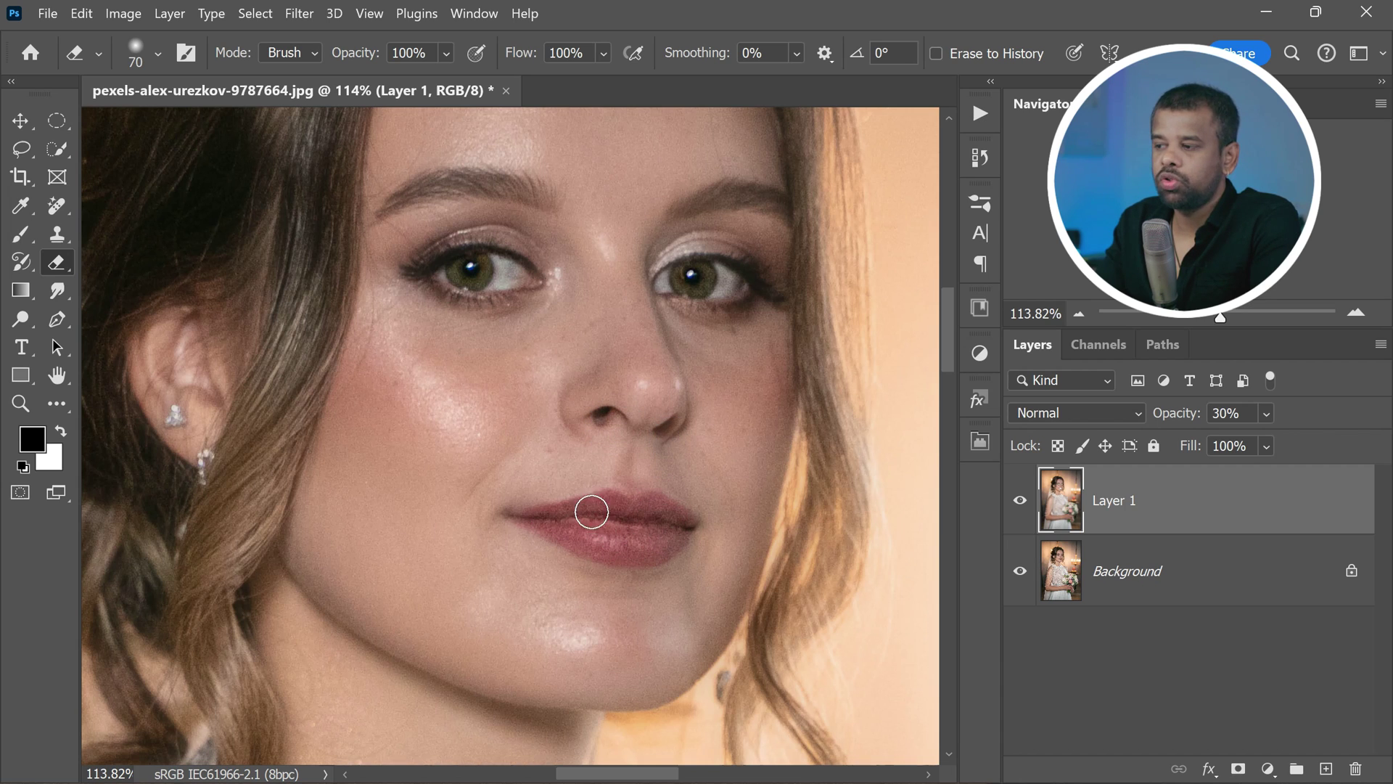
pyautogui.moveTo(591, 512)
pyautogui.mouseDown()
pyautogui.moveTo(681, 528)
pyautogui.moveTo(566, 529)
pyautogui.mouseUp()
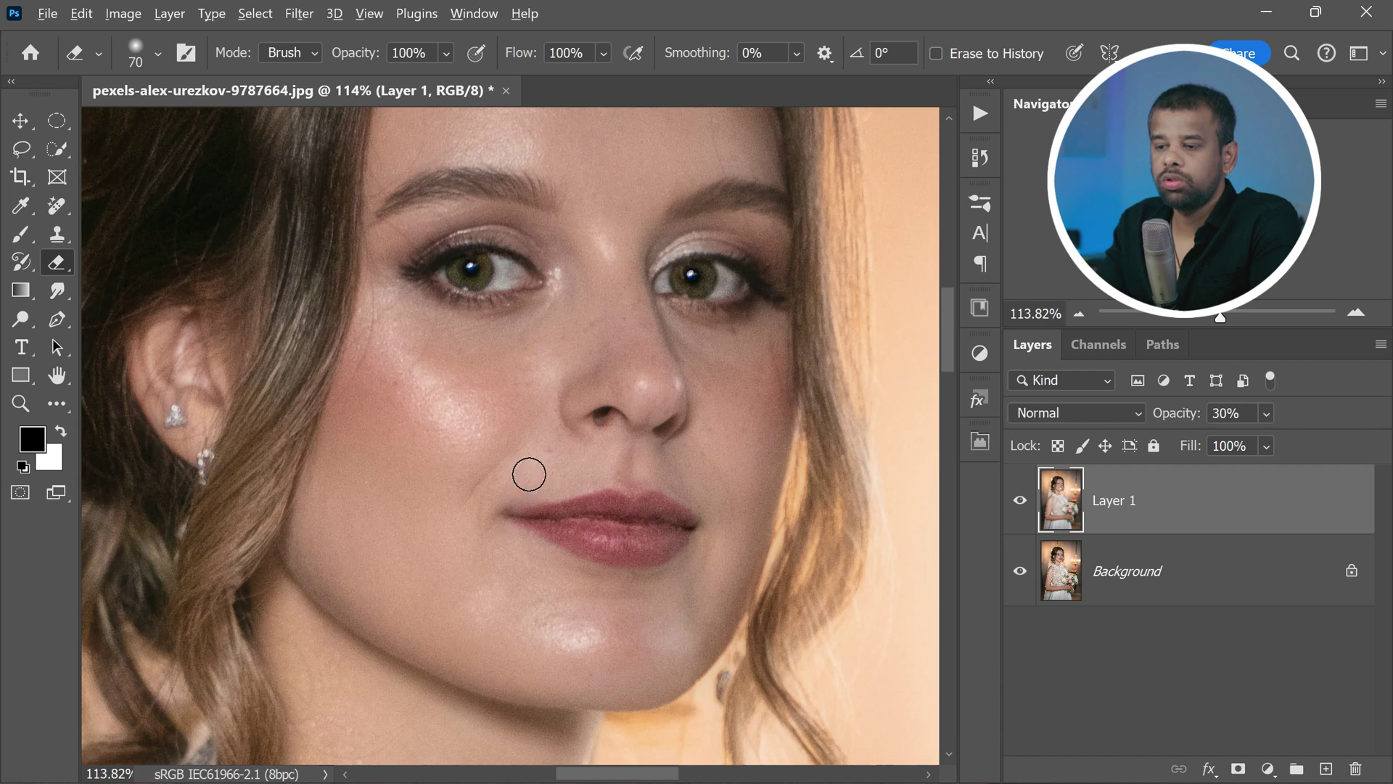
pyautogui.scroll(-4, 529, 474)
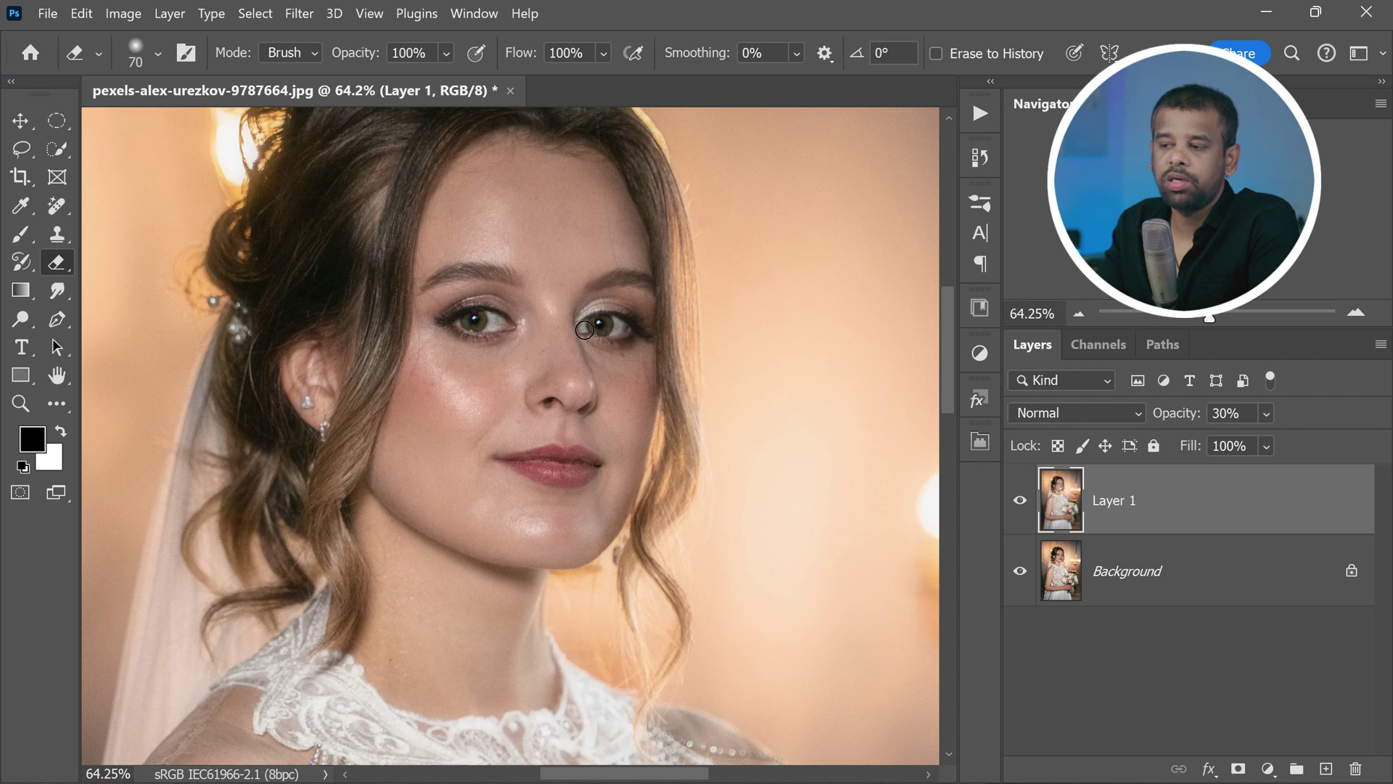
pyautogui.scroll(-5, 548, 463)
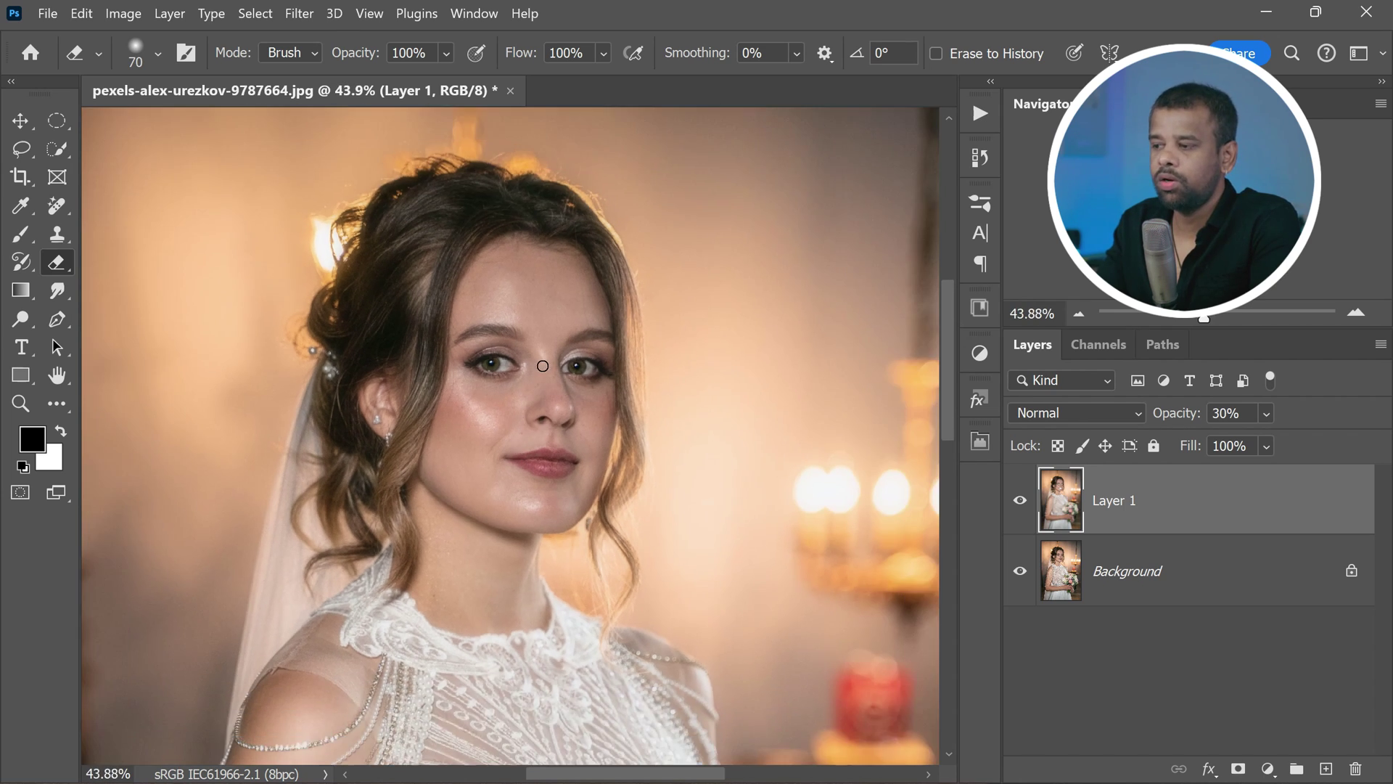
pyautogui.scroll(-2, 541, 431)
pyautogui.scroll(3, 540, 392)
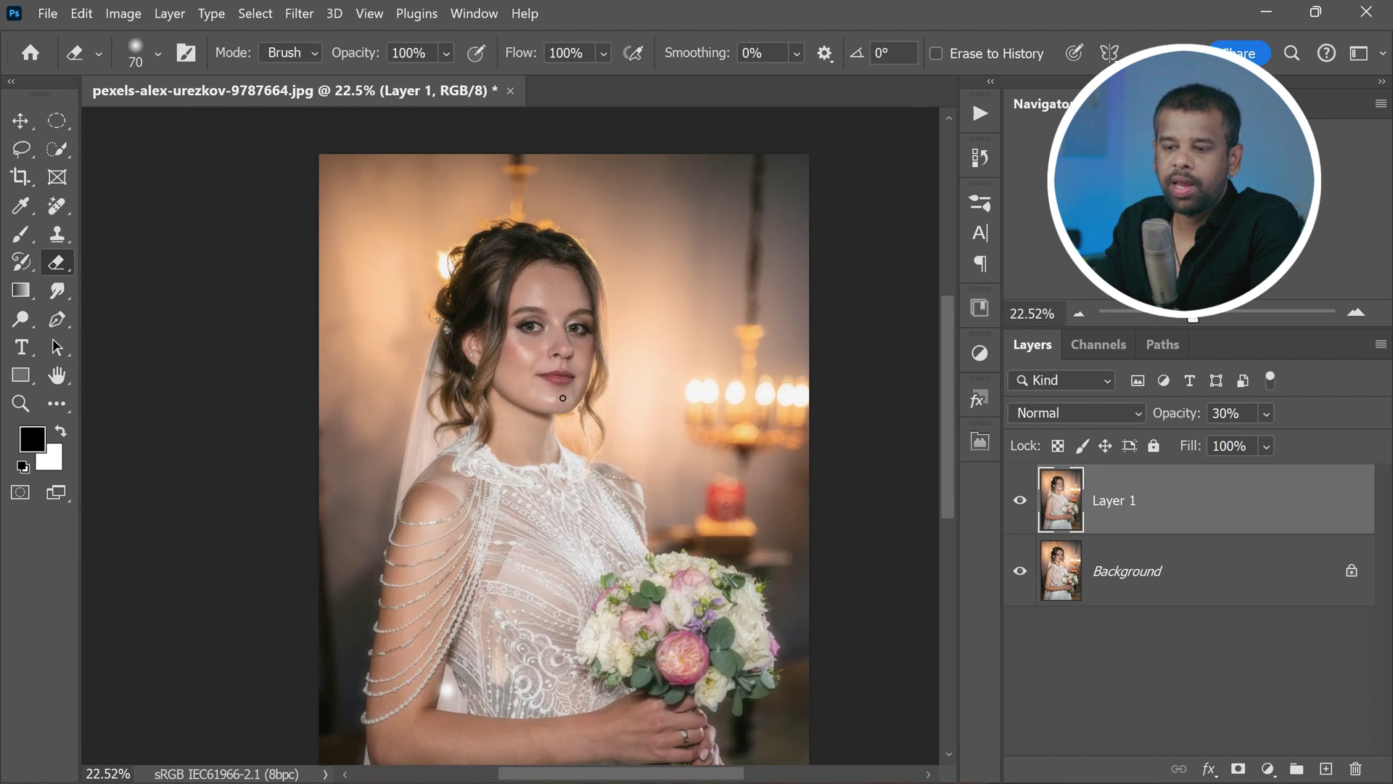
pyautogui.scroll(-1, 538, 354)
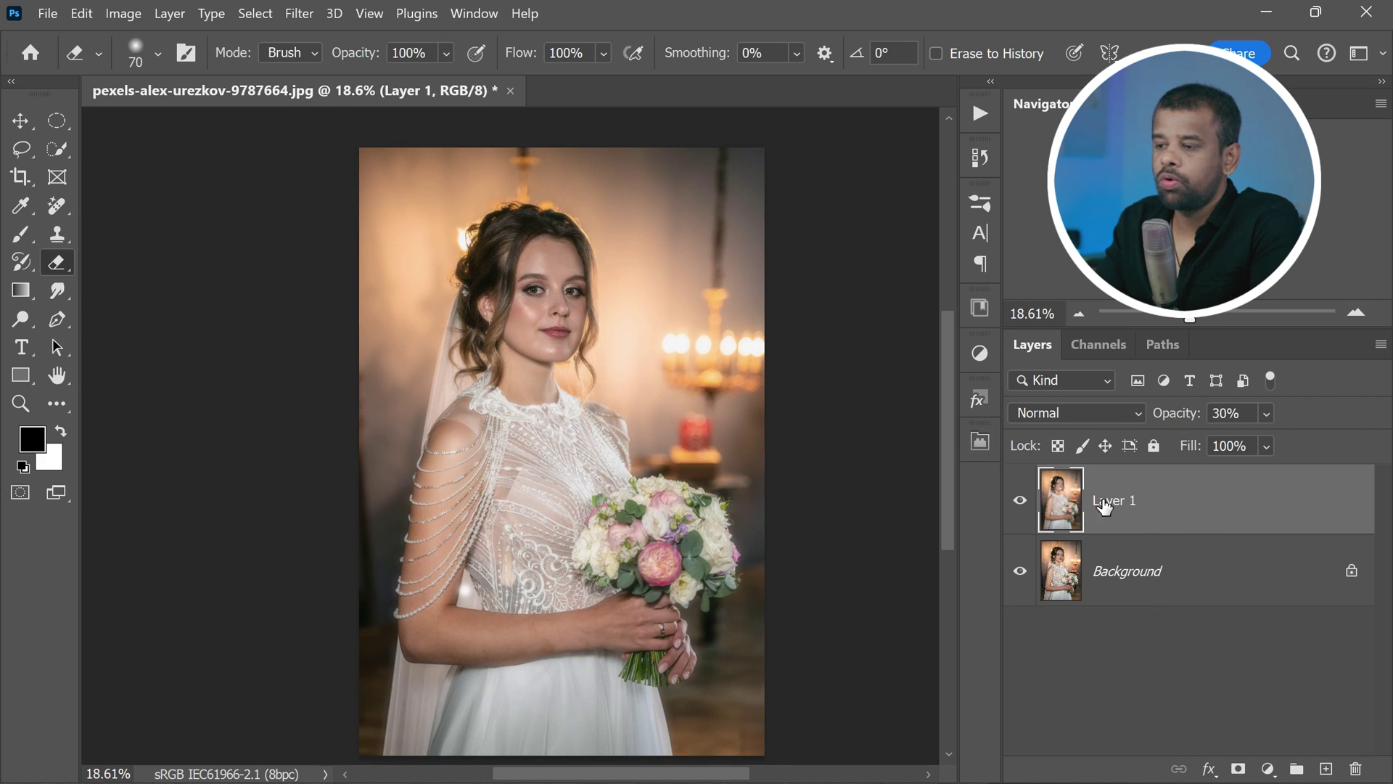
# - Add a Color Lookup adjustment layer above Layer 1
pyautogui.click(1266, 768)
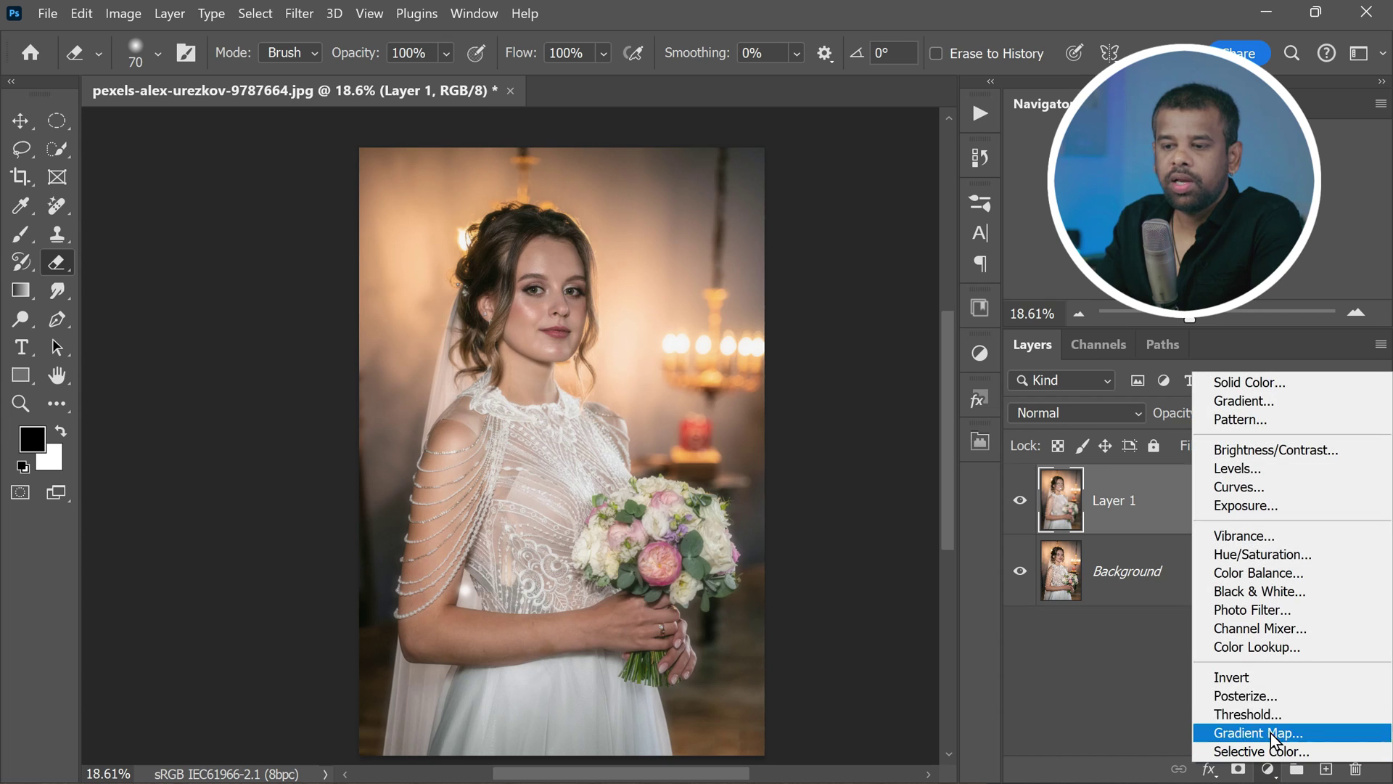
pyautogui.click(1318, 648)
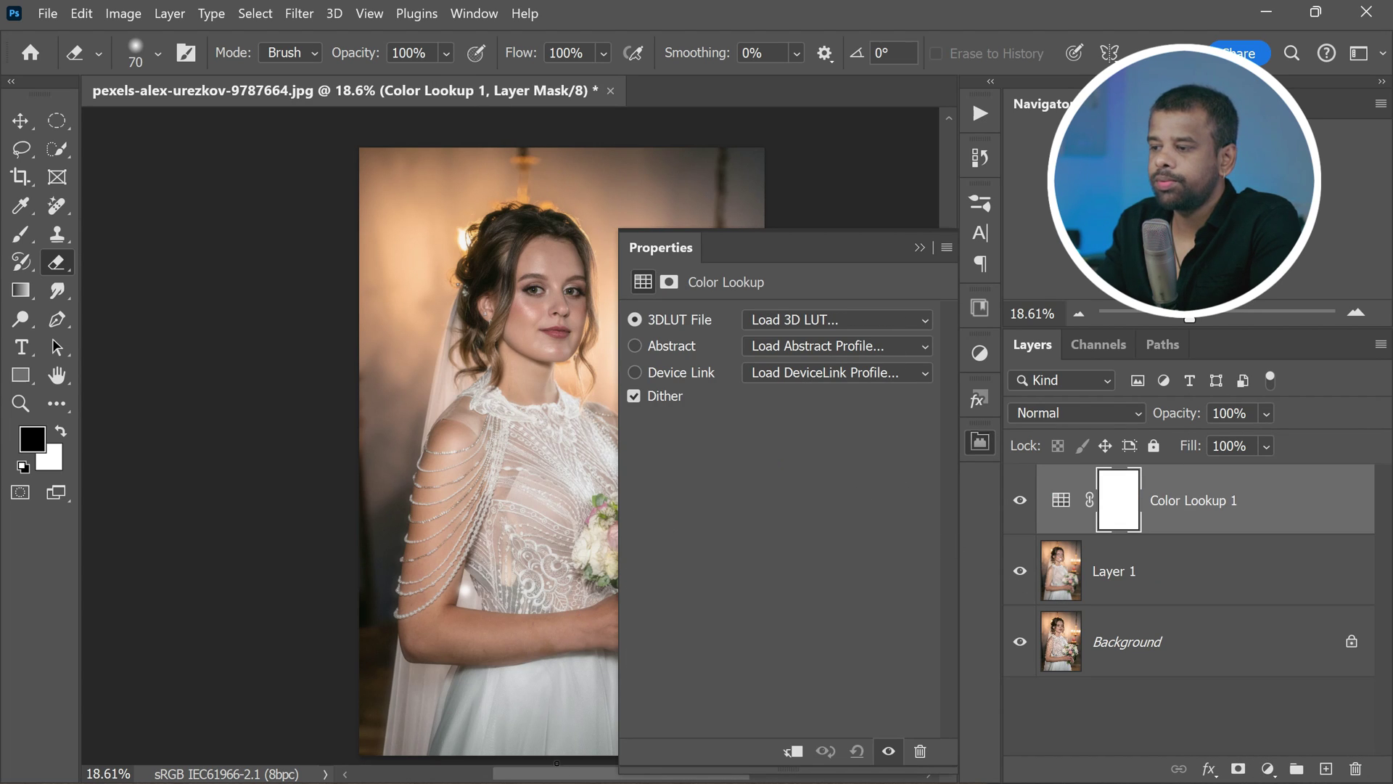
pyautogui.moveTo(566, 773); pyautogui.dragTo(614, 773)
# - Try the Crisp_Winter, Fuji REALA 500D Kodak 2393, TealOrangePlusContrast and Candlelight 3D LUTs on the Color Lookup layer
pyautogui.click(871, 320)
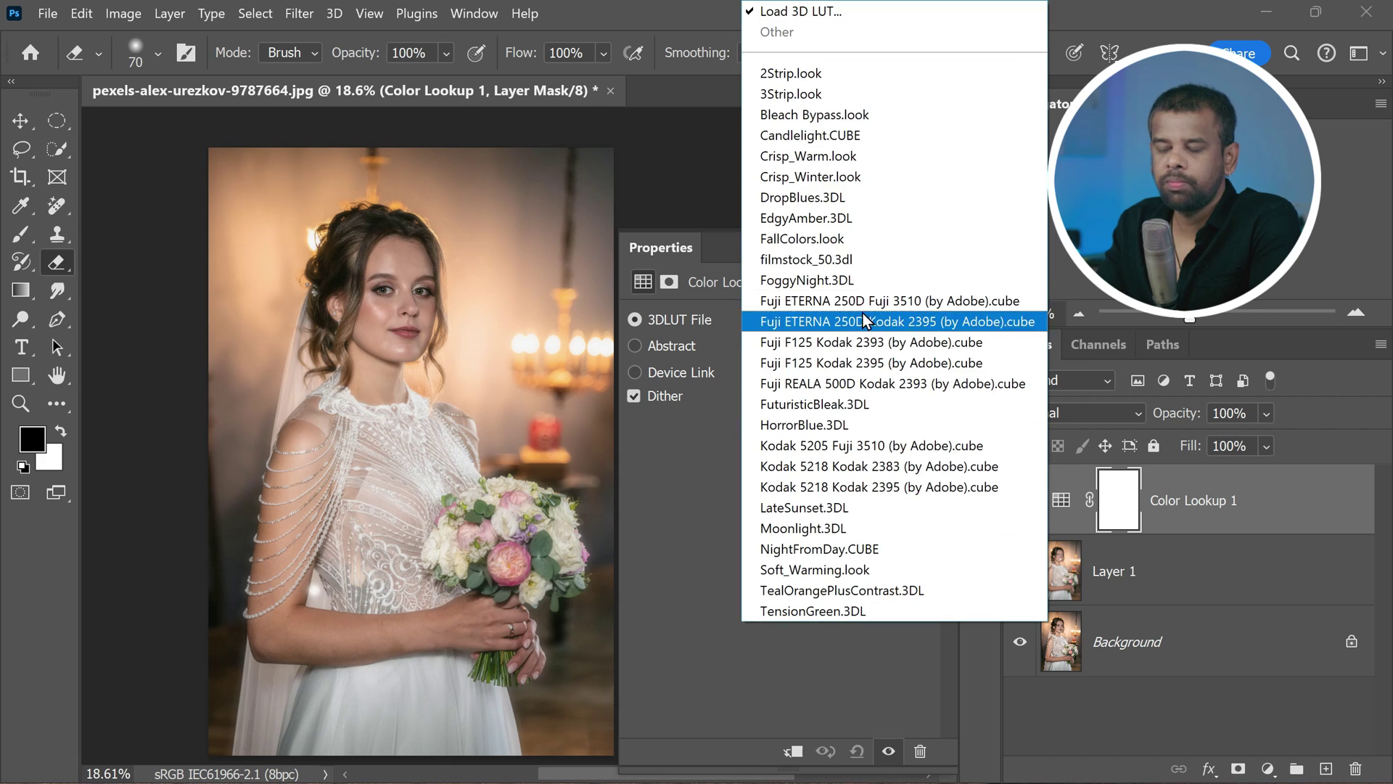
pyautogui.click(829, 179)
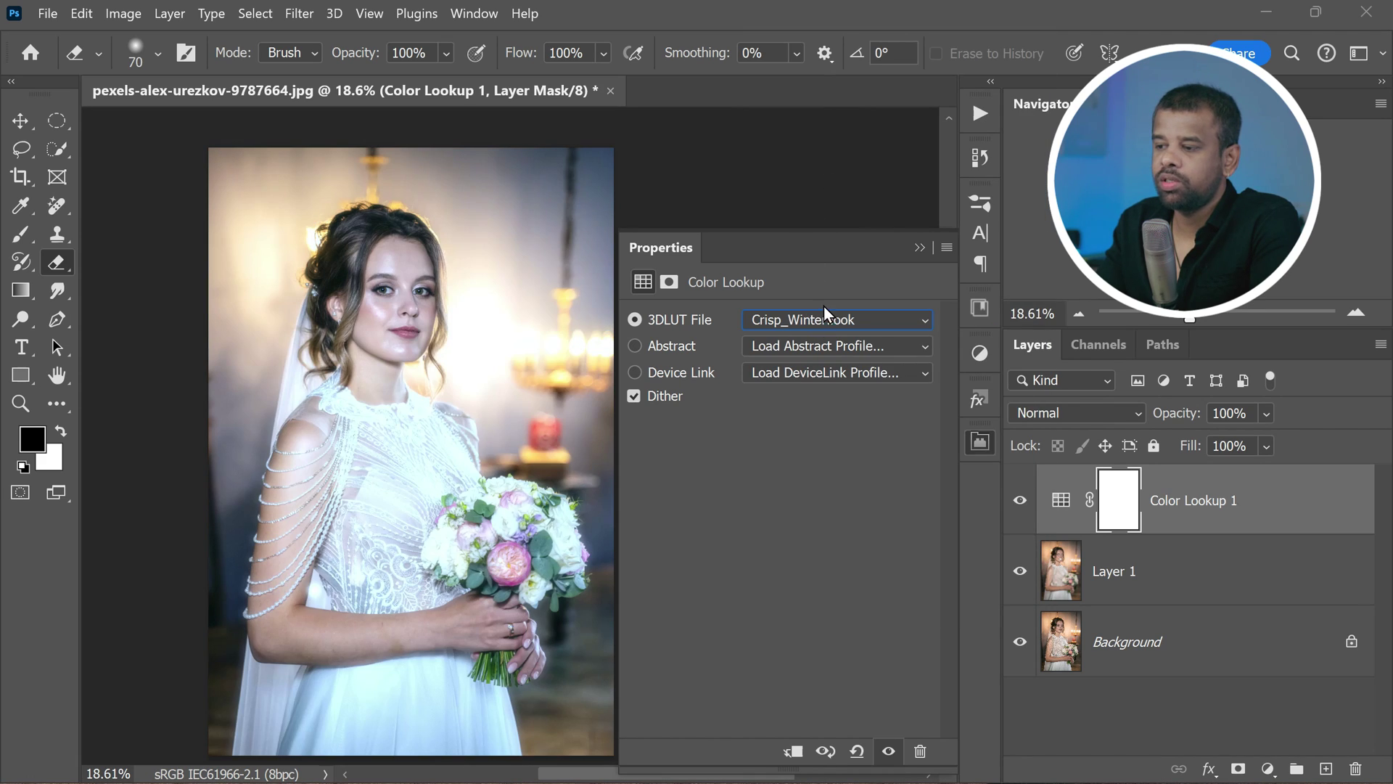
pyautogui.click(825, 317)
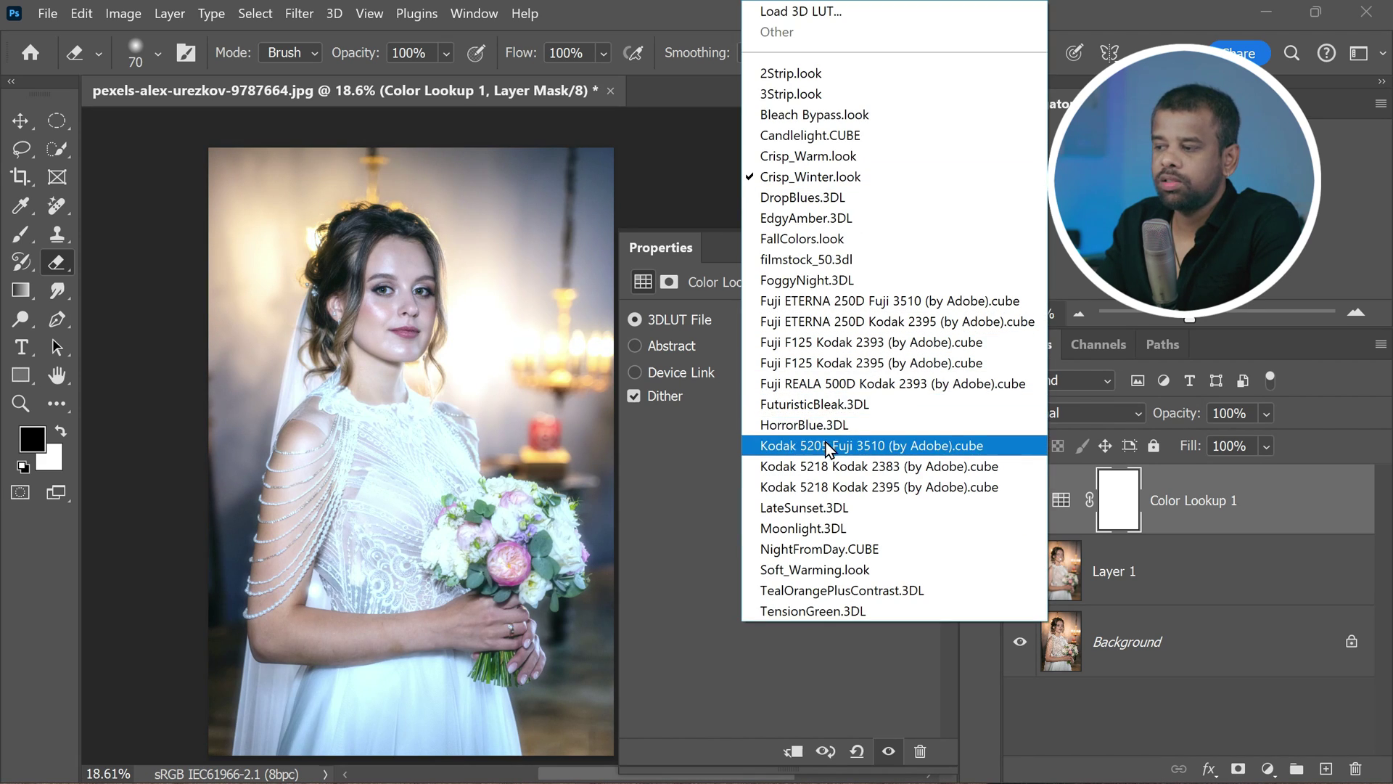
pyautogui.click(834, 385)
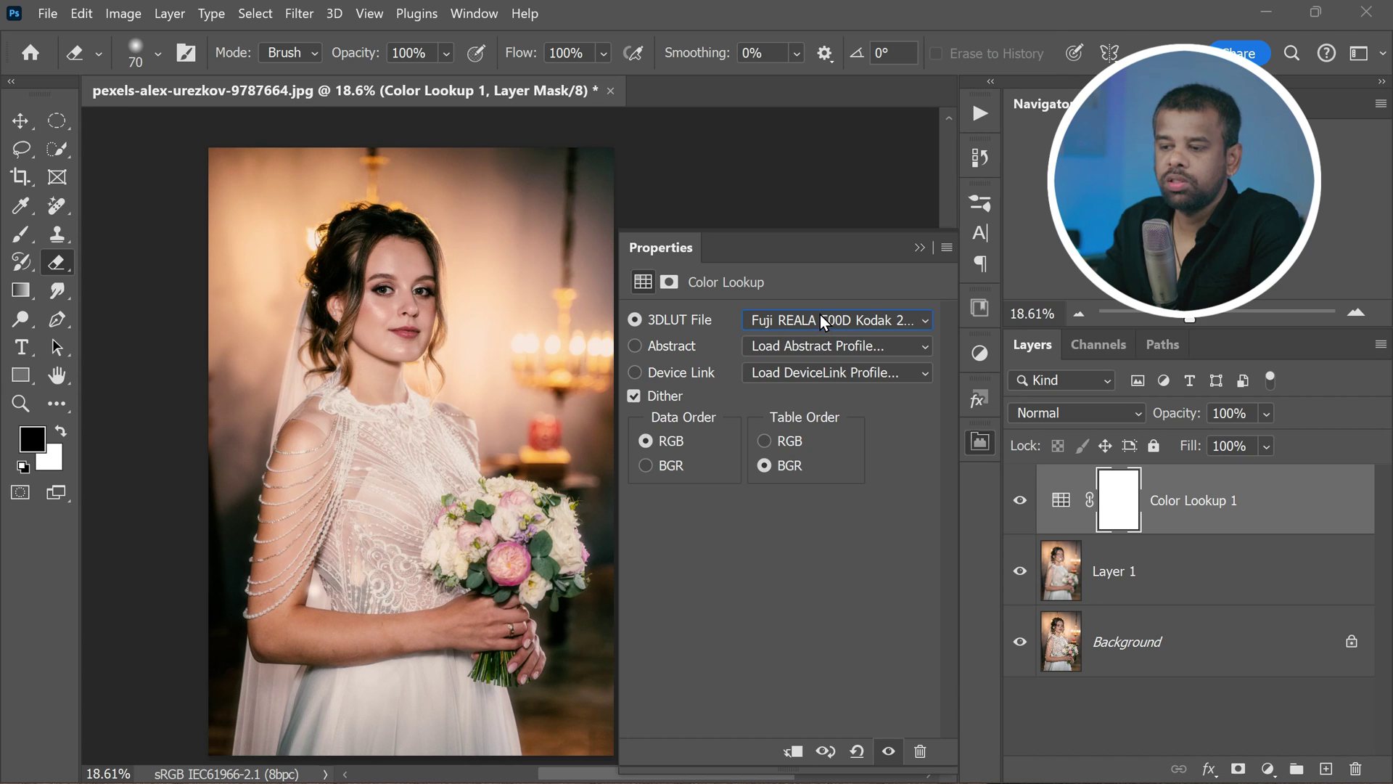
pyautogui.click(820, 316)
pyautogui.click(825, 595)
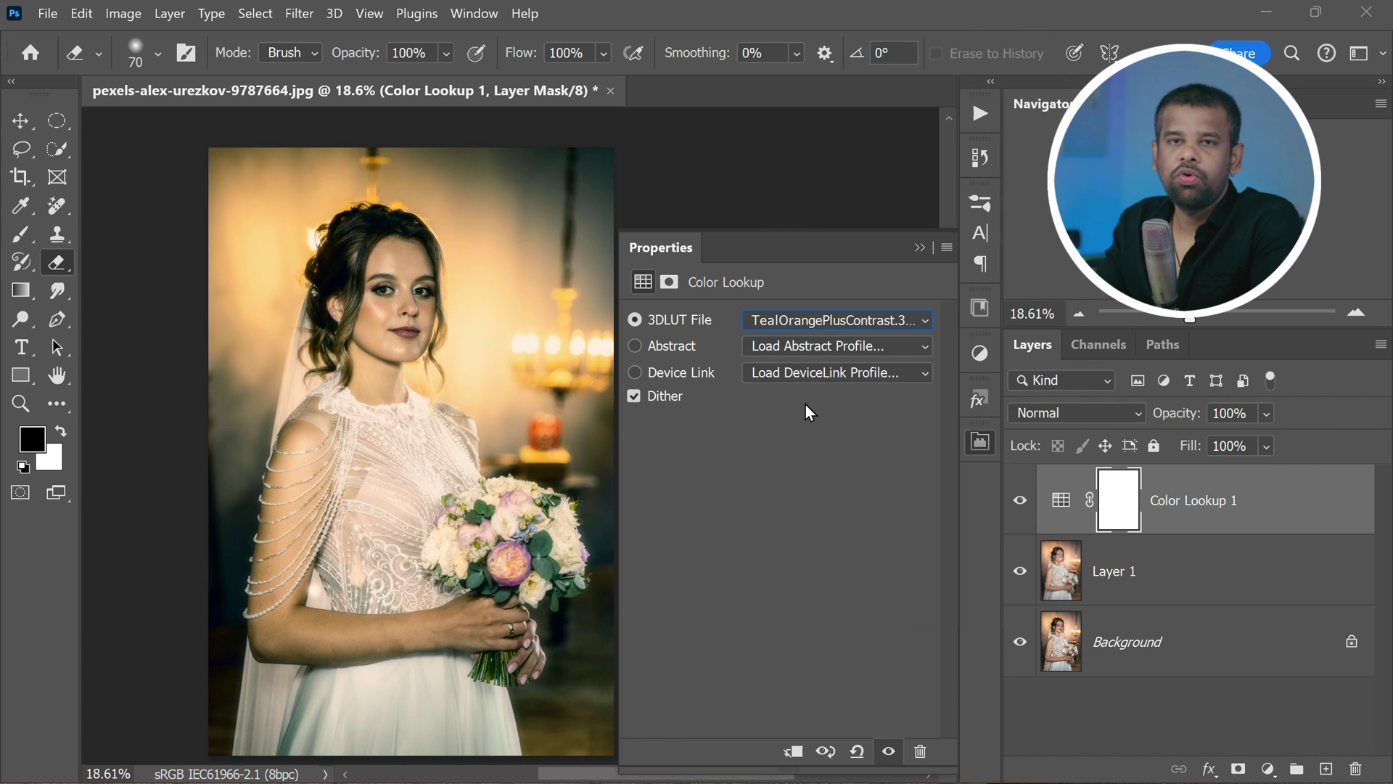
pyautogui.click(829, 321)
pyautogui.click(814, 137)
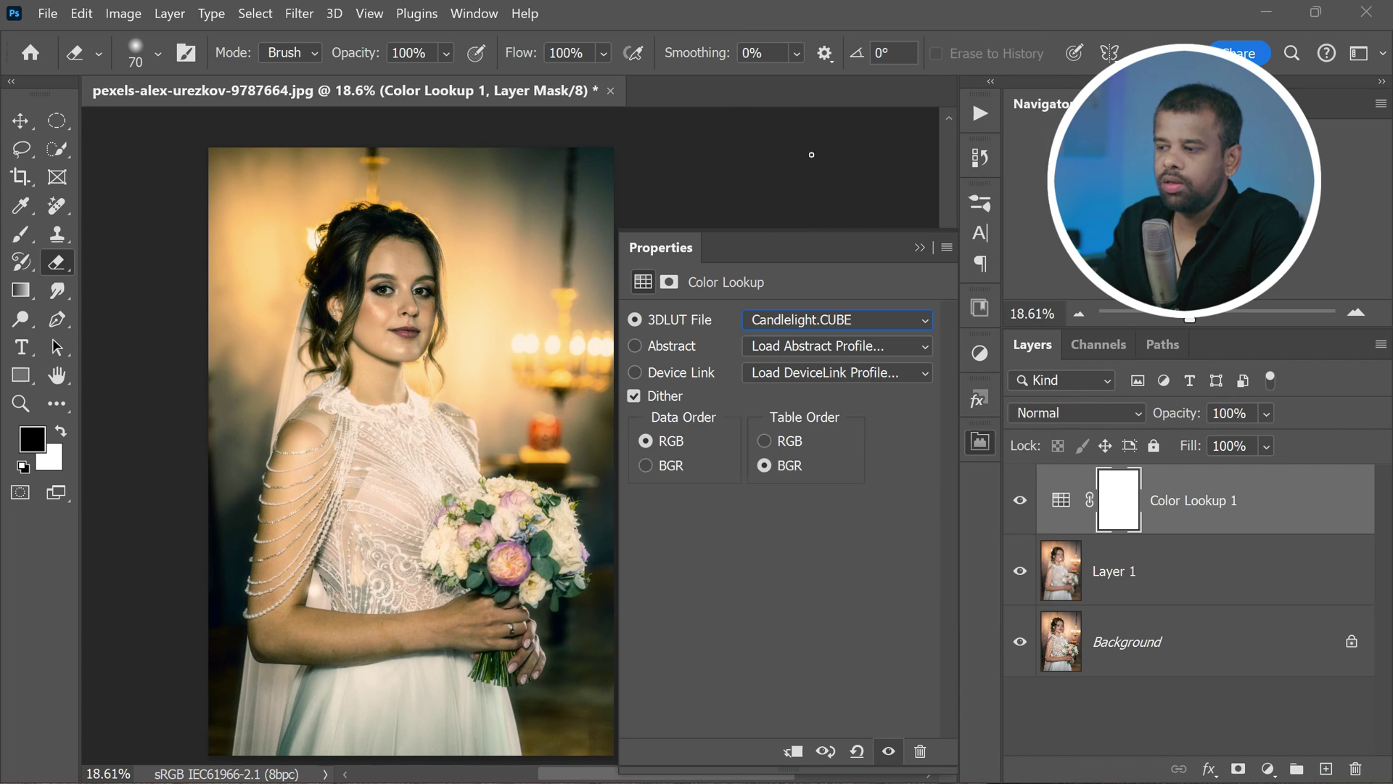
# - Set the Color Lookup layer's 3D LUT to Kodak 5205 Fuji 3510 (by Adobe).cube and close its properties
pyautogui.click(824, 319)
pyautogui.click(826, 445)
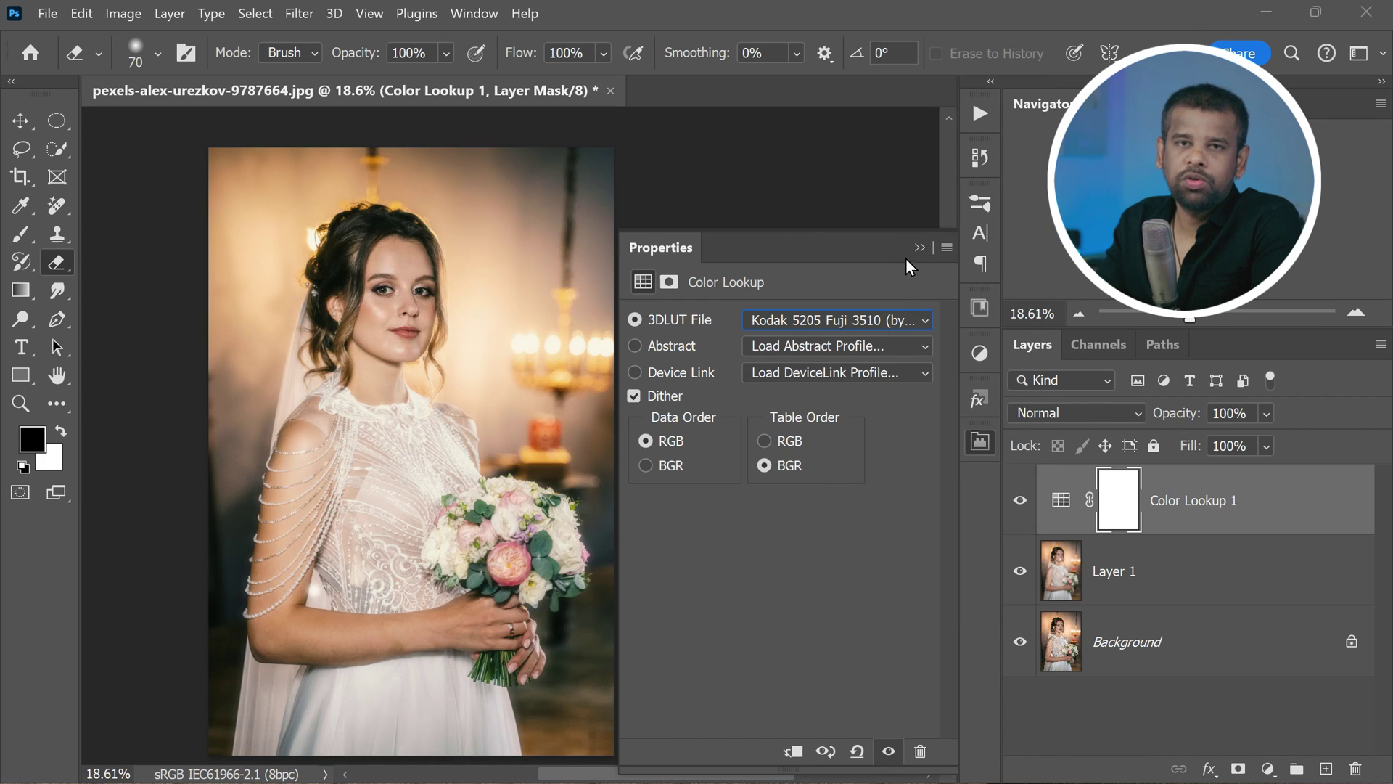
pyautogui.click(918, 250)
pyautogui.hotkey('ctrl', '-')
pyautogui.hotkey('ctrl', '0')
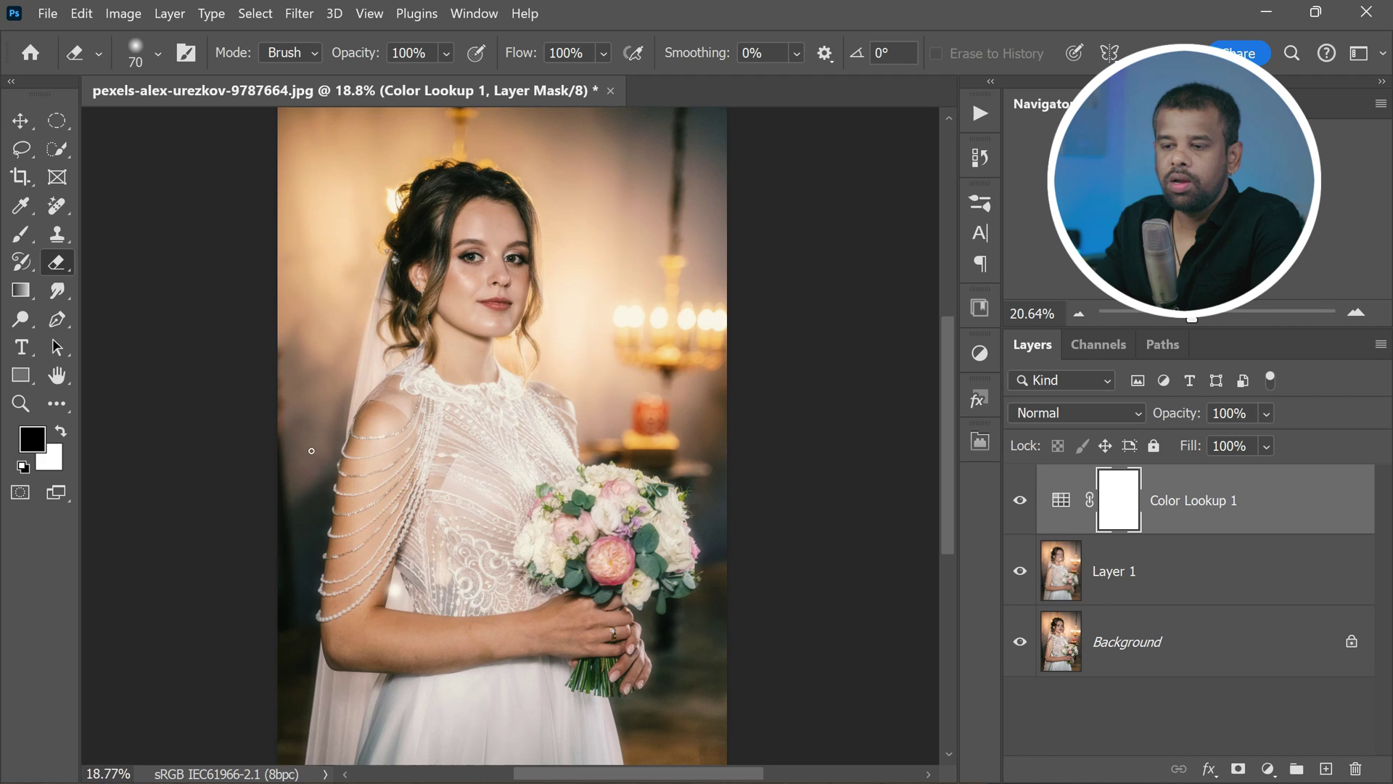